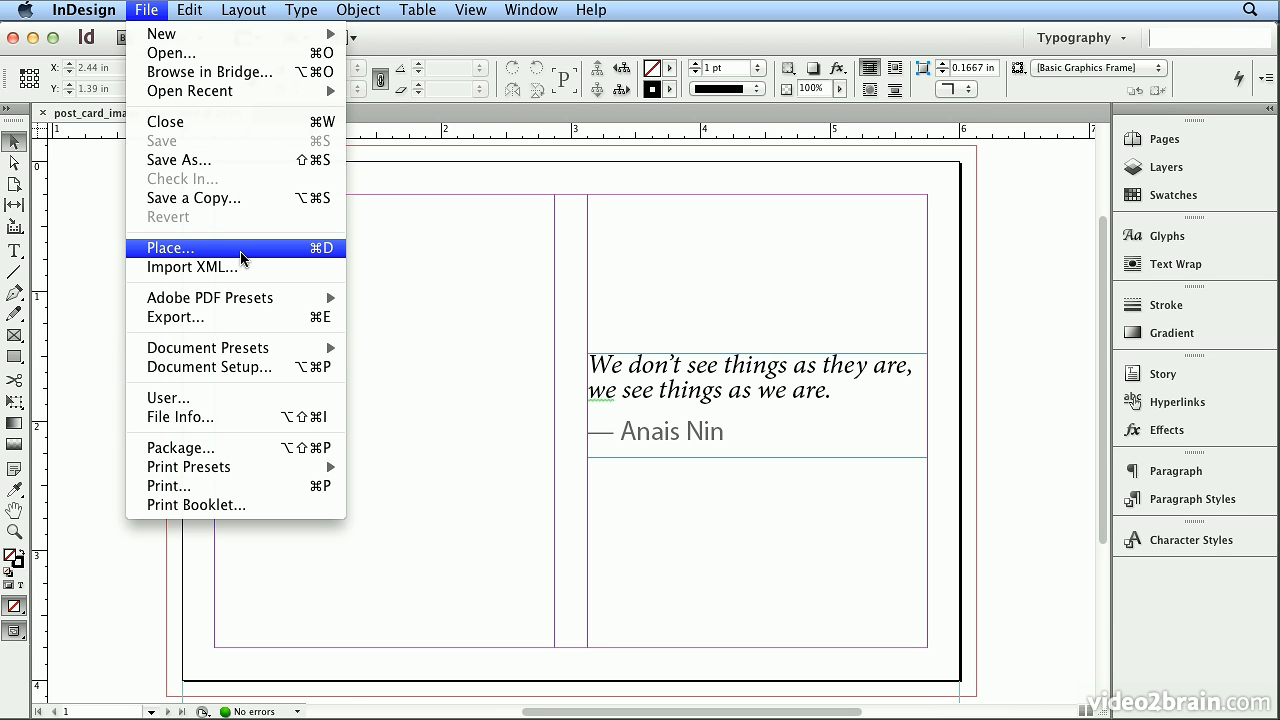
# Place bride_mirror.psd with its upper-left corner on the corner of the page's bleed guide.
pyautogui.click(241, 250)
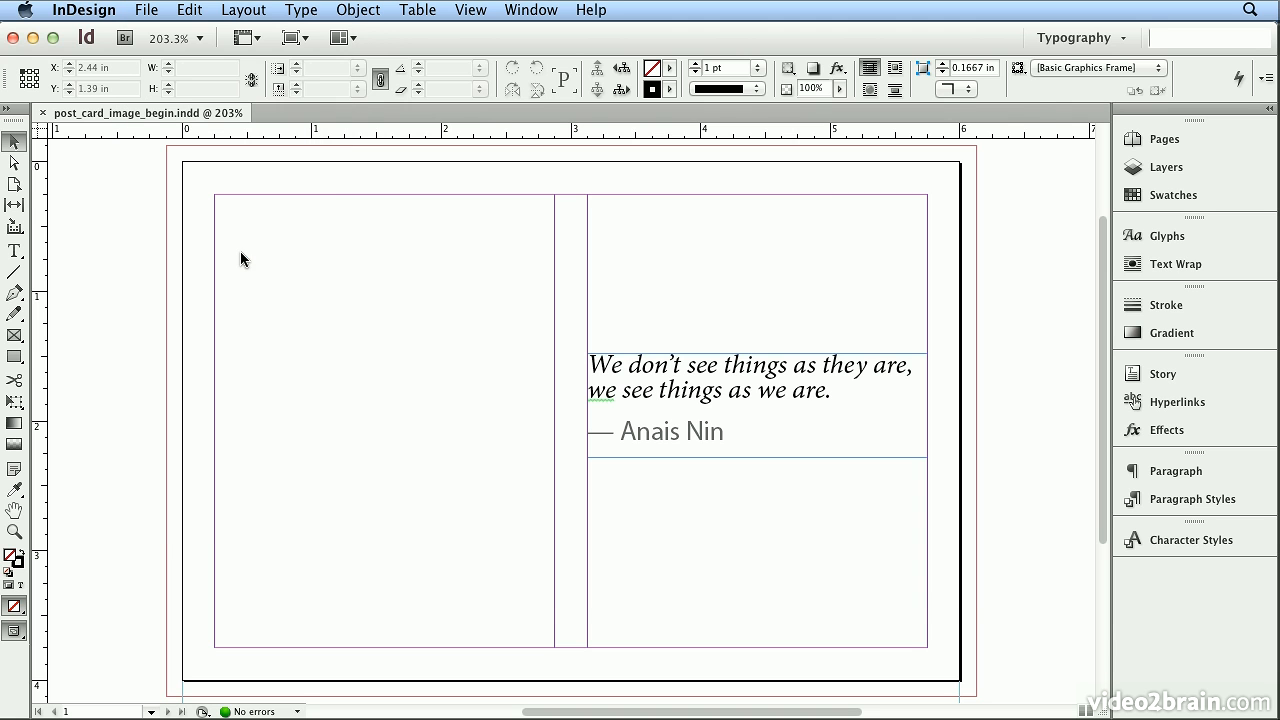
pyautogui.click(463, 188)
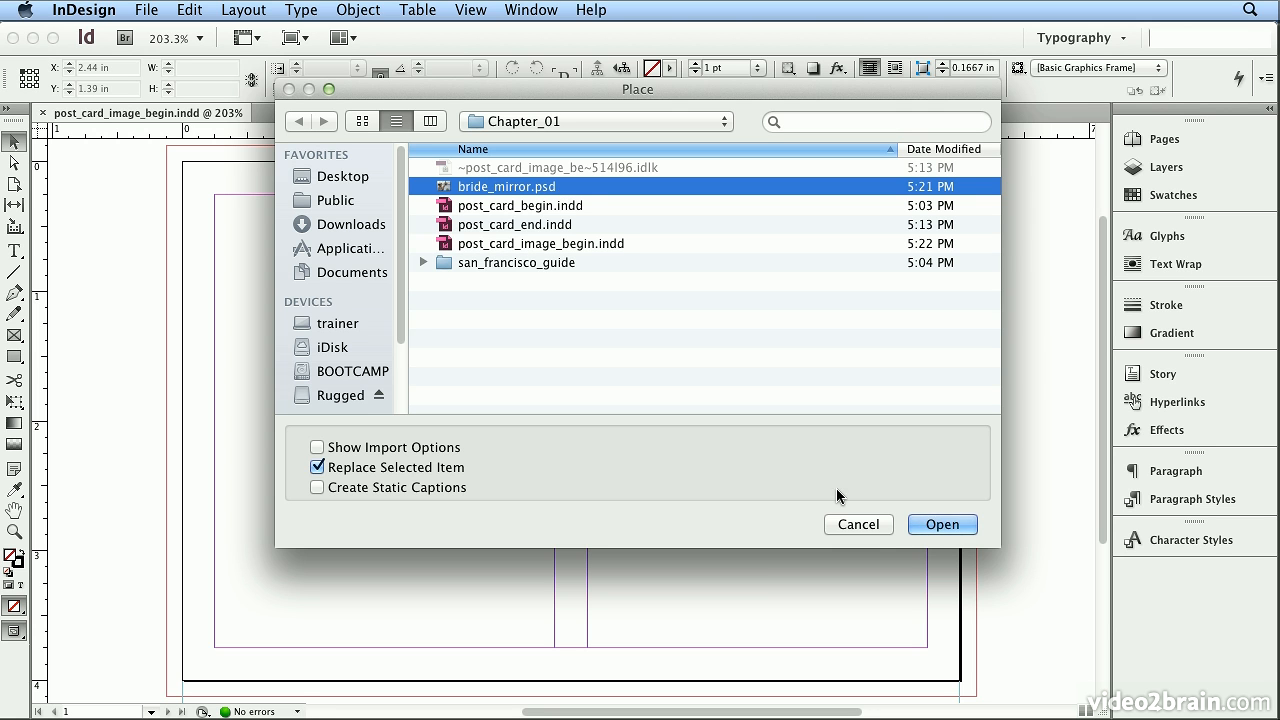
pyautogui.click(941, 524)
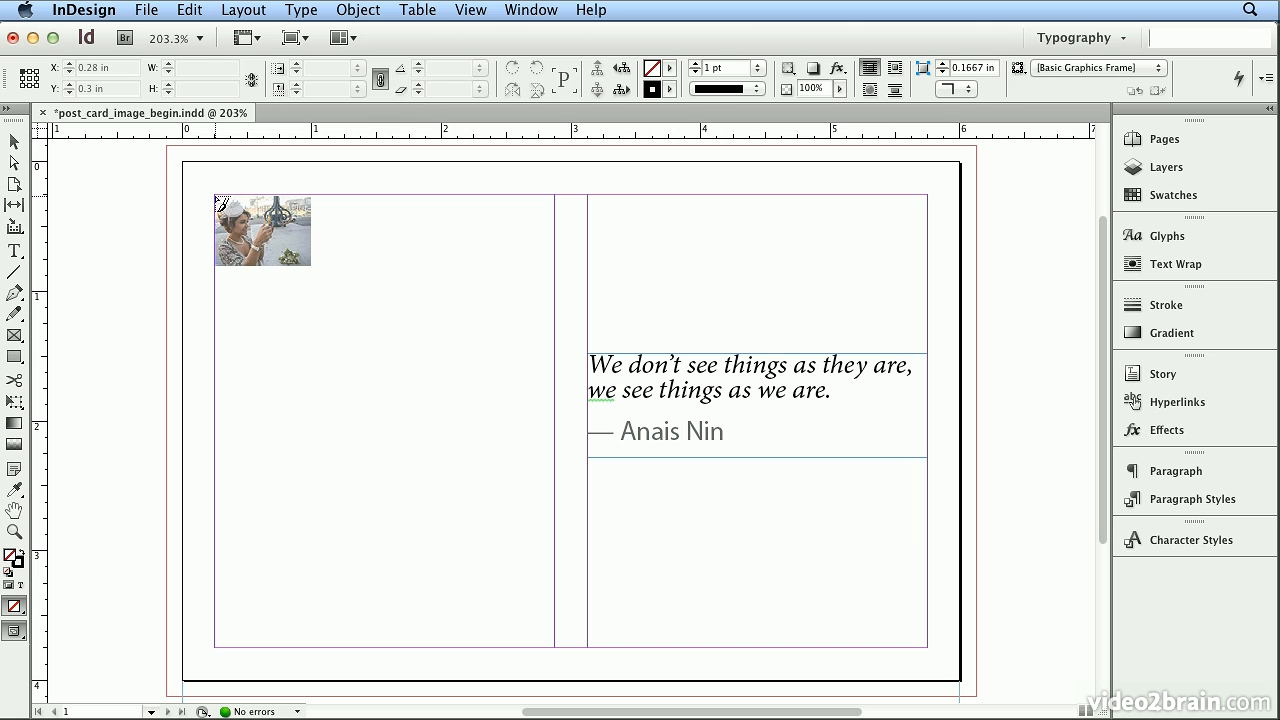
pyautogui.moveTo(217, 198)
pyautogui.mouseDown()
pyautogui.moveTo(179, 152)
pyautogui.moveTo(201, 187)
pyautogui.mouseUp()
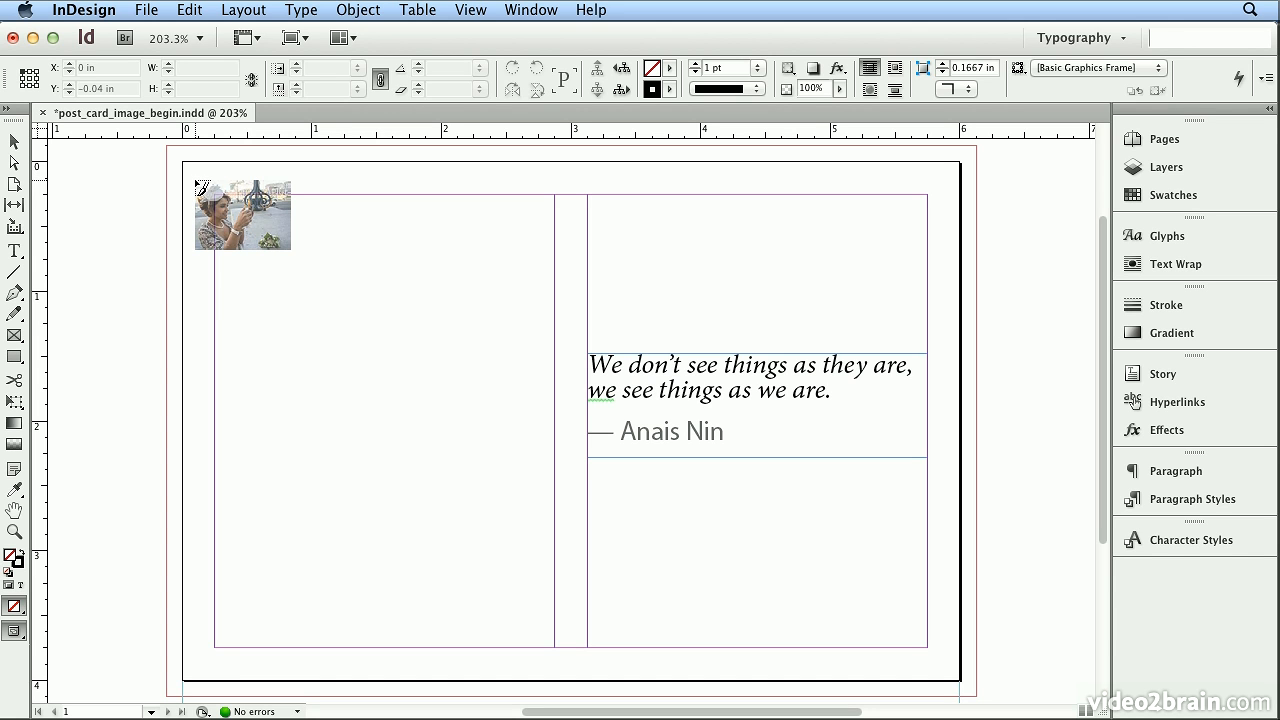
pyautogui.moveTo(201, 187); pyautogui.dragTo(181, 161)
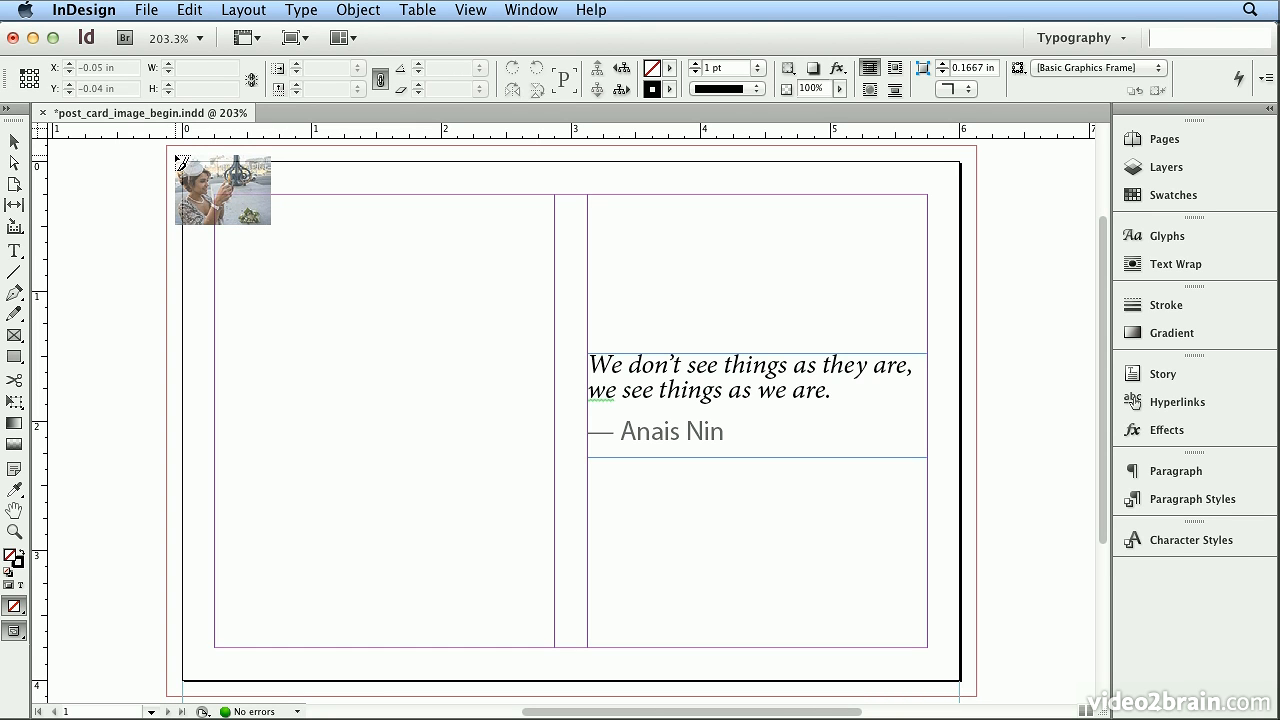
pyautogui.moveTo(181, 161); pyautogui.dragTo(174, 152)
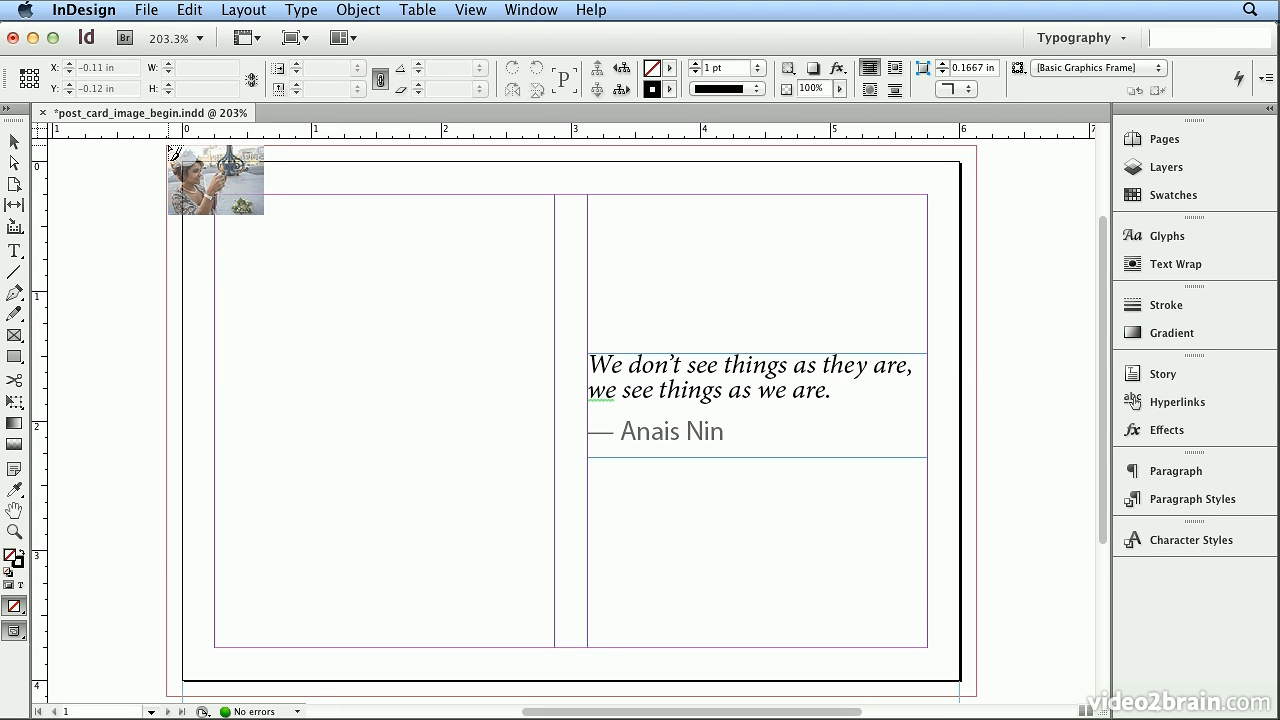
pyautogui.click(167, 146)
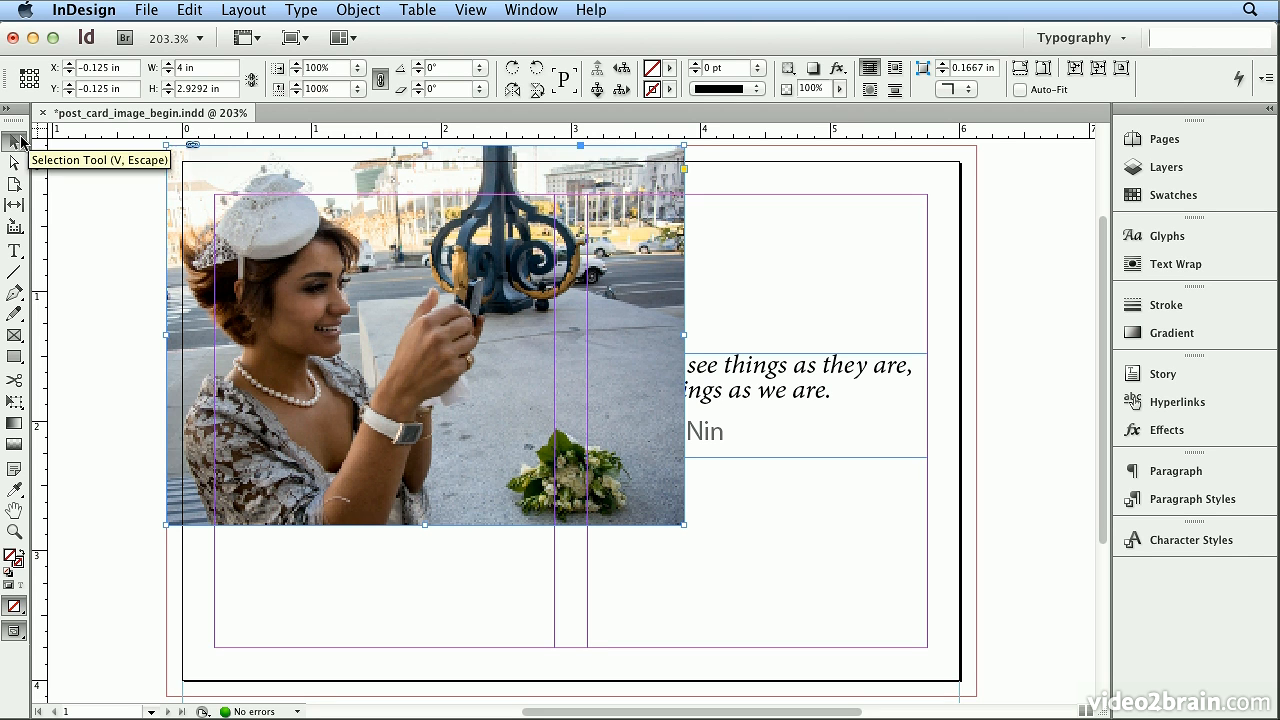
# Resize the photo's frame to 3 in wide, ending at the first column's edge, and 4.25 in high, reaching the lower bleed.
pyautogui.moveTo(684, 337)
pyautogui.mouseDown()
pyautogui.moveTo(551, 334)
pyautogui.moveTo(666, 337)
pyautogui.mouseUp()
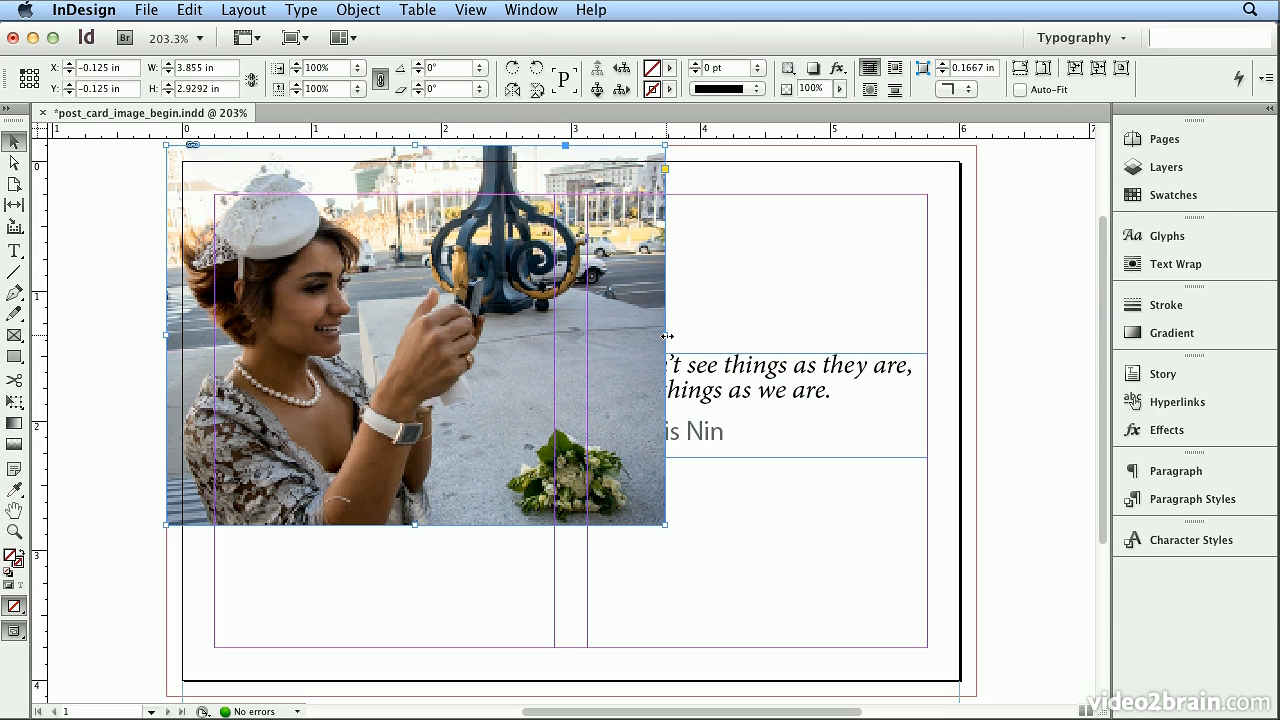
pyautogui.moveTo(667, 336); pyautogui.dragTo(554, 337)
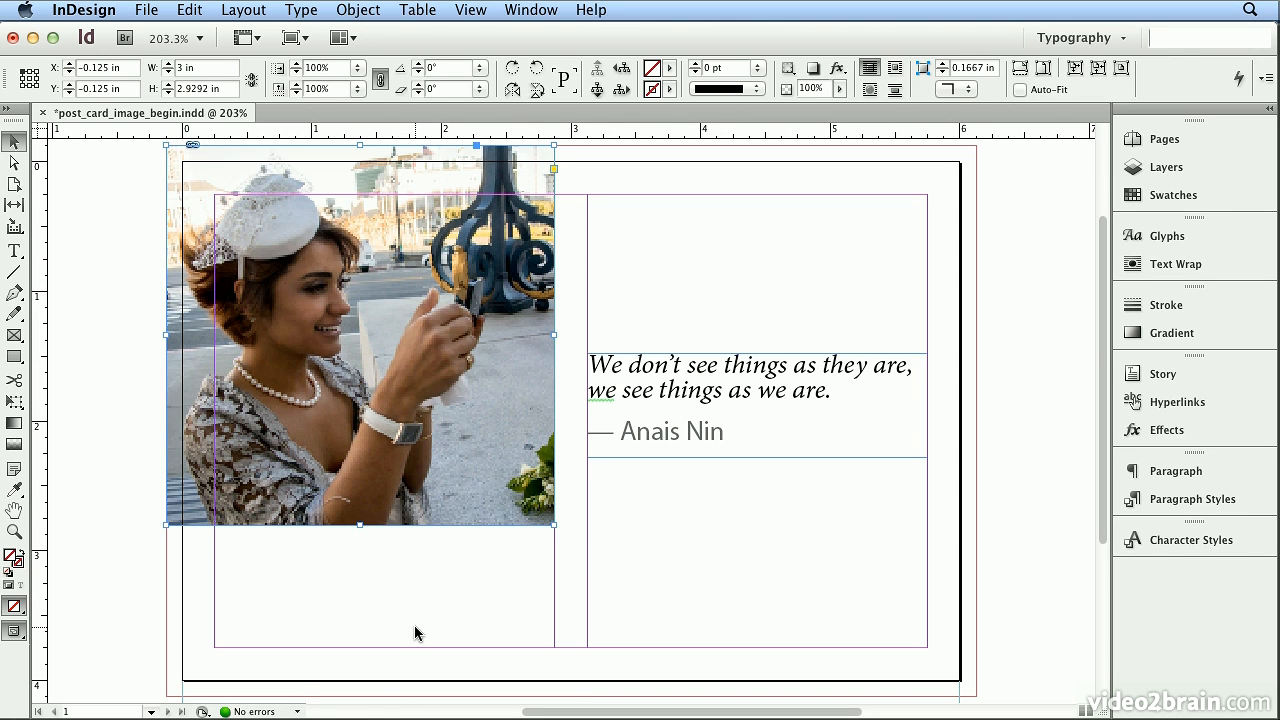
pyautogui.moveTo(360, 524); pyautogui.dragTo(373, 696)
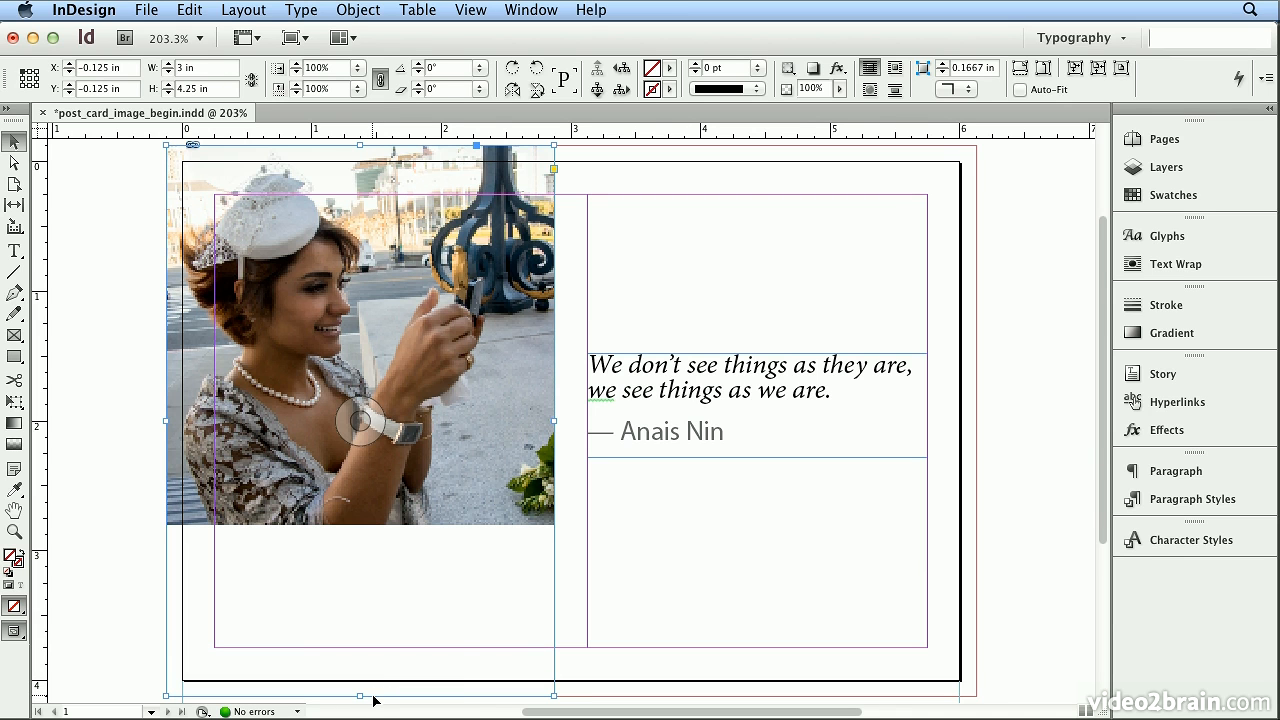
# Fit the photo proportionally so that the whole image lies within its frame.
pyautogui.click(1020, 68)
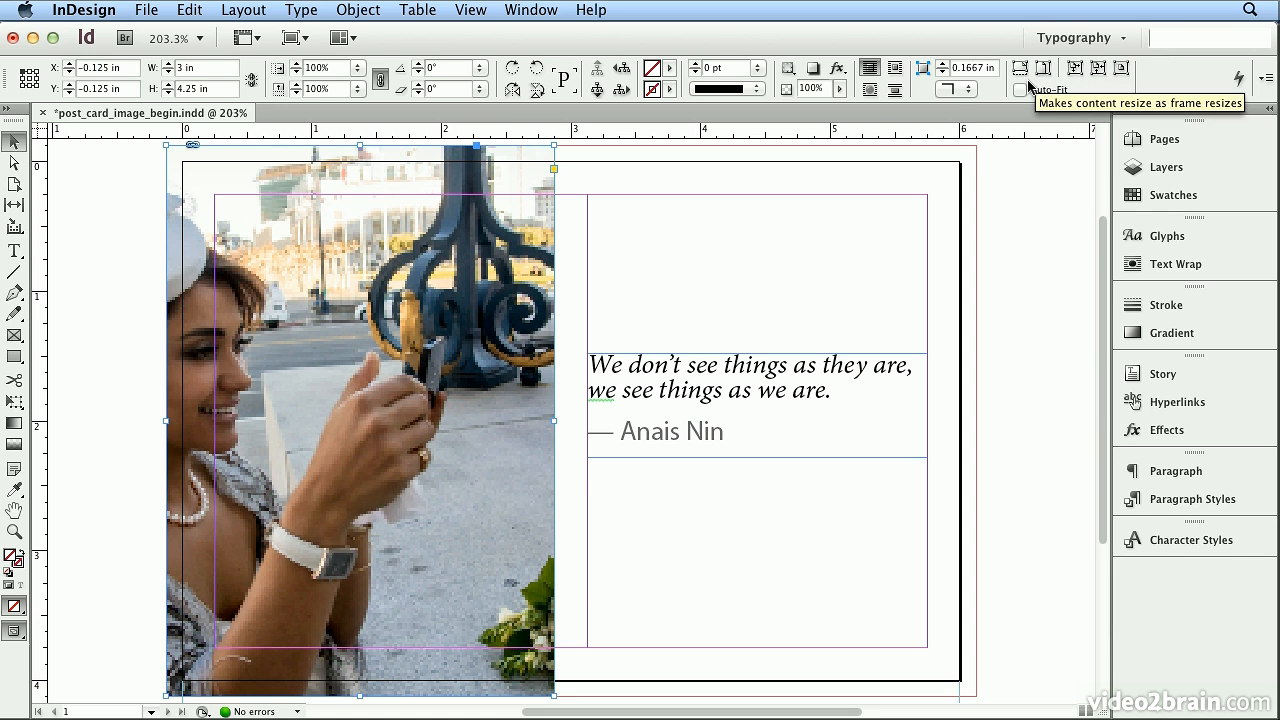
pyautogui.click(328, 10)
pyautogui.moveTo(340, 10)
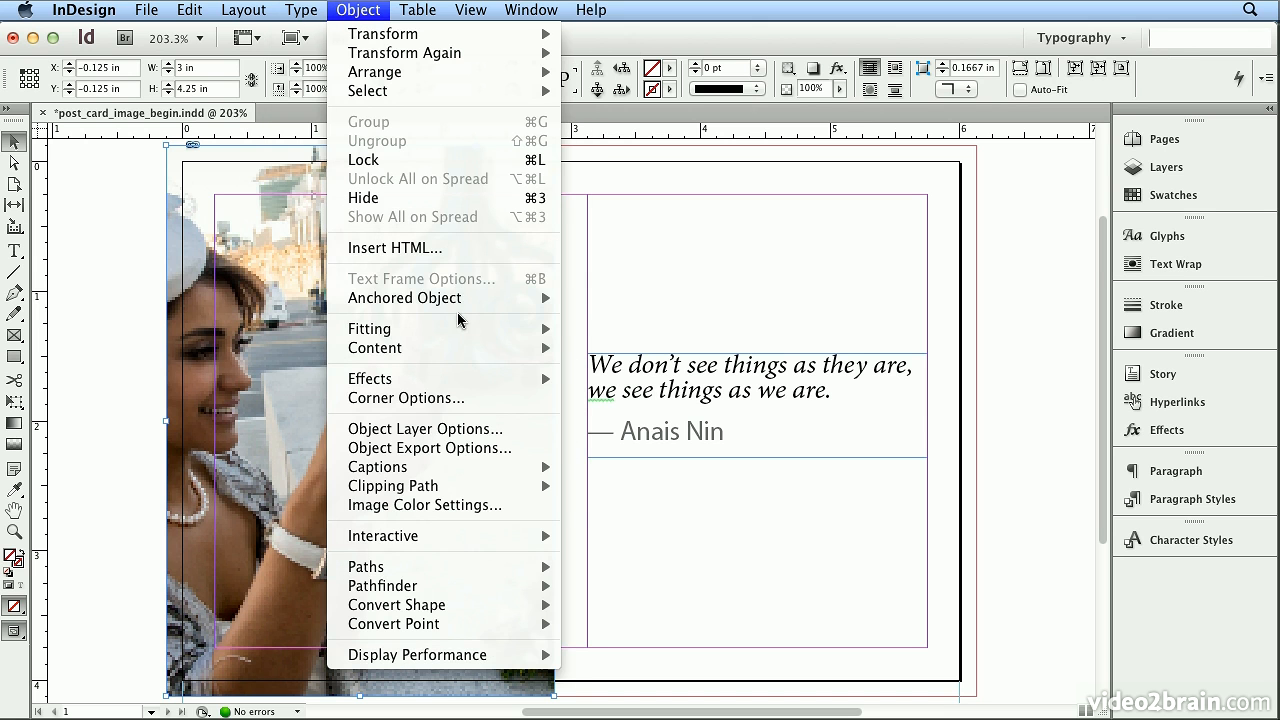
pyautogui.moveTo(460, 331)
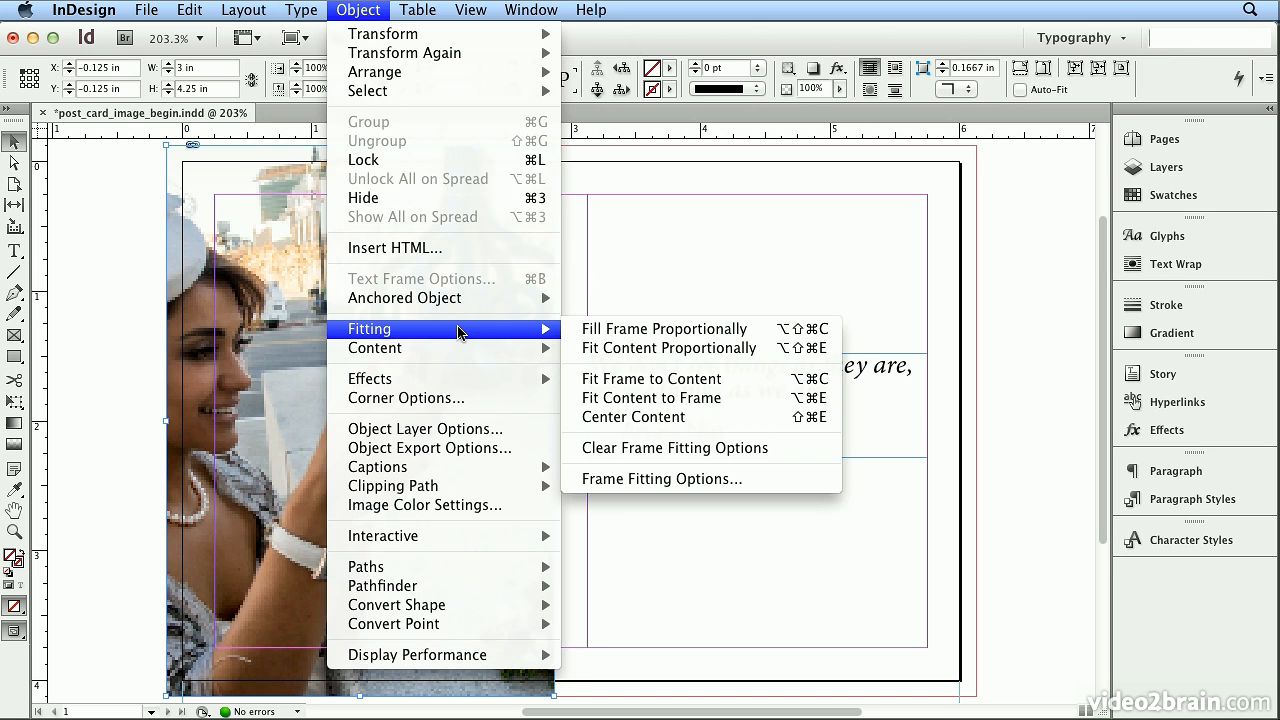
pyautogui.click(604, 349)
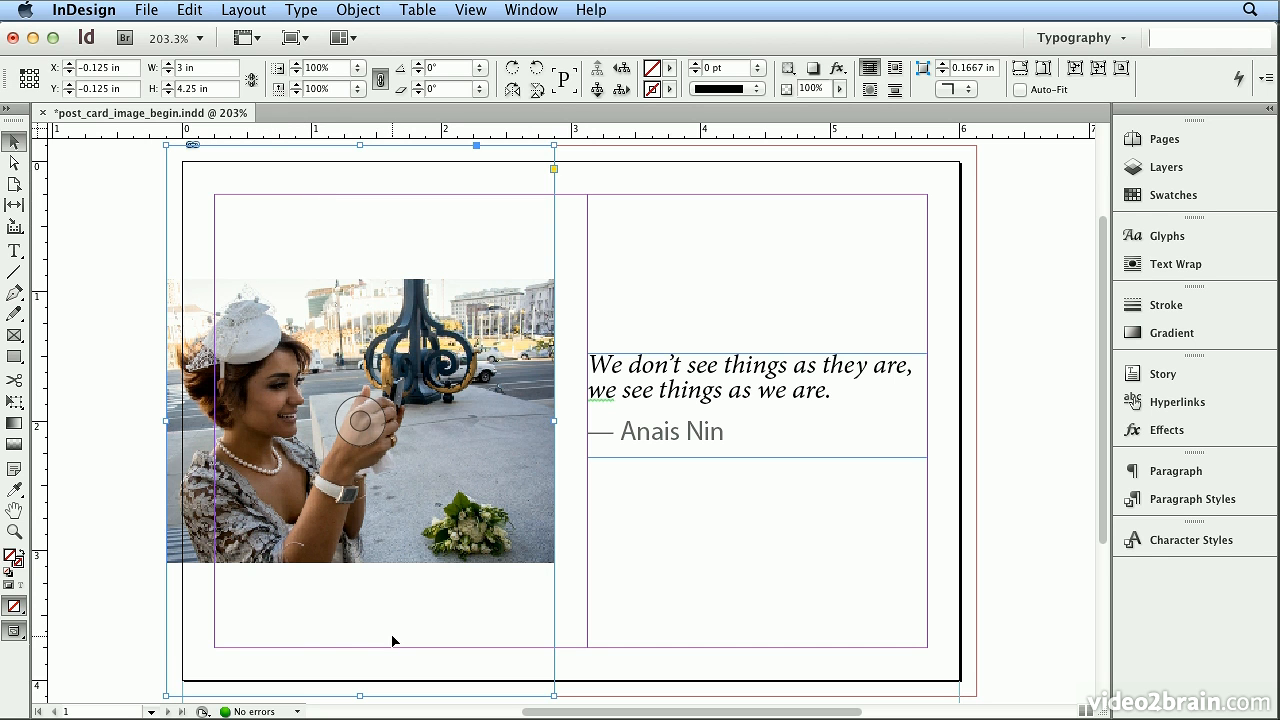
# Fill the frame proportionally with the photo and center the content in it.
pyautogui.click(345, 10)
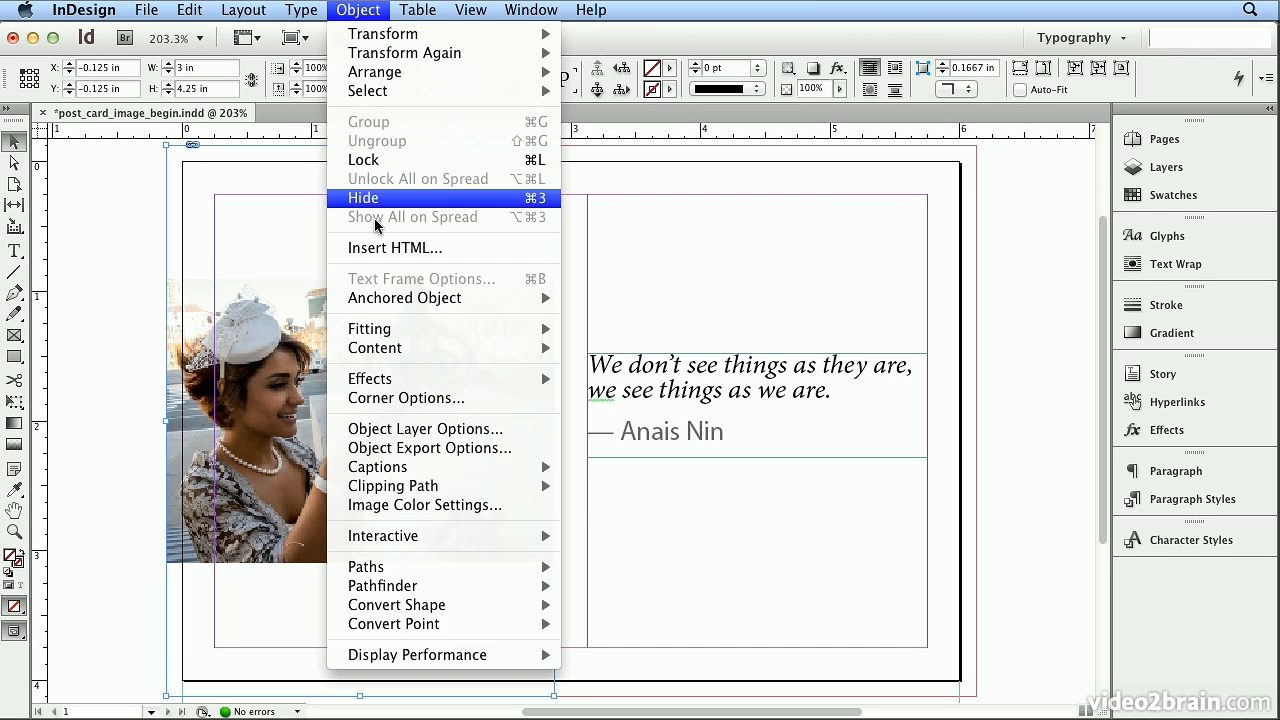
pyautogui.moveTo(400, 326)
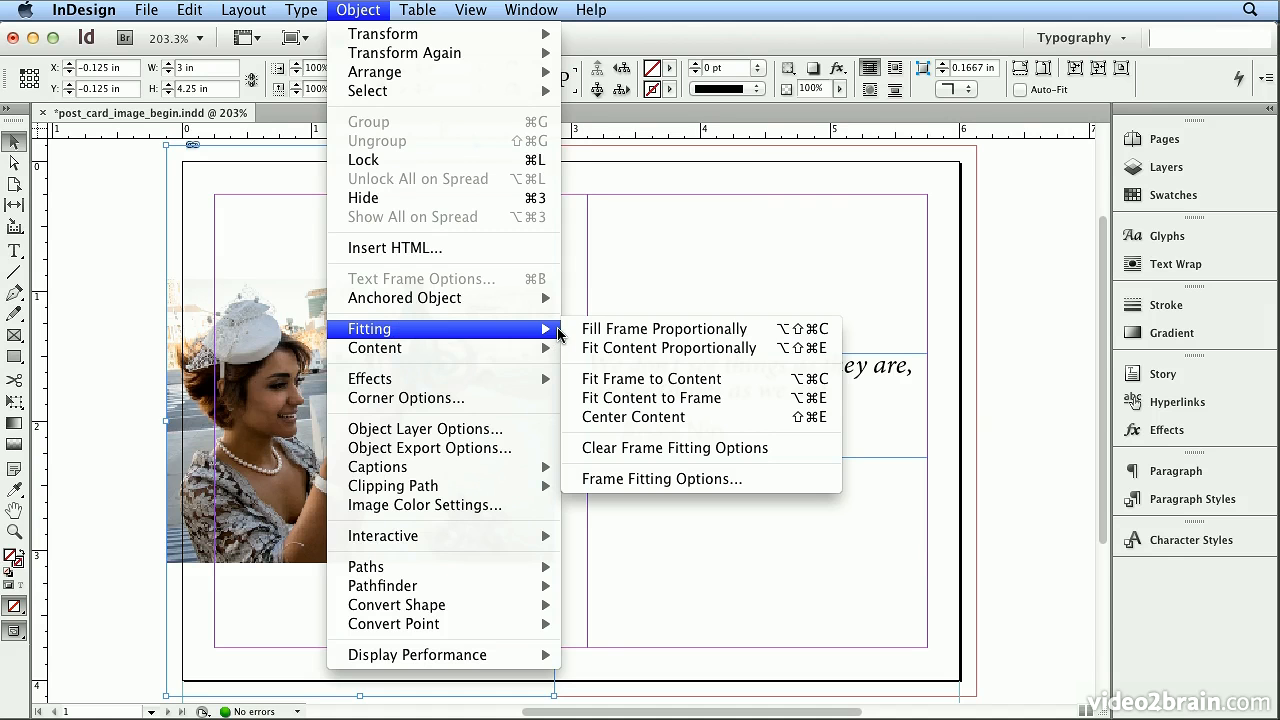
pyautogui.click(586, 330)
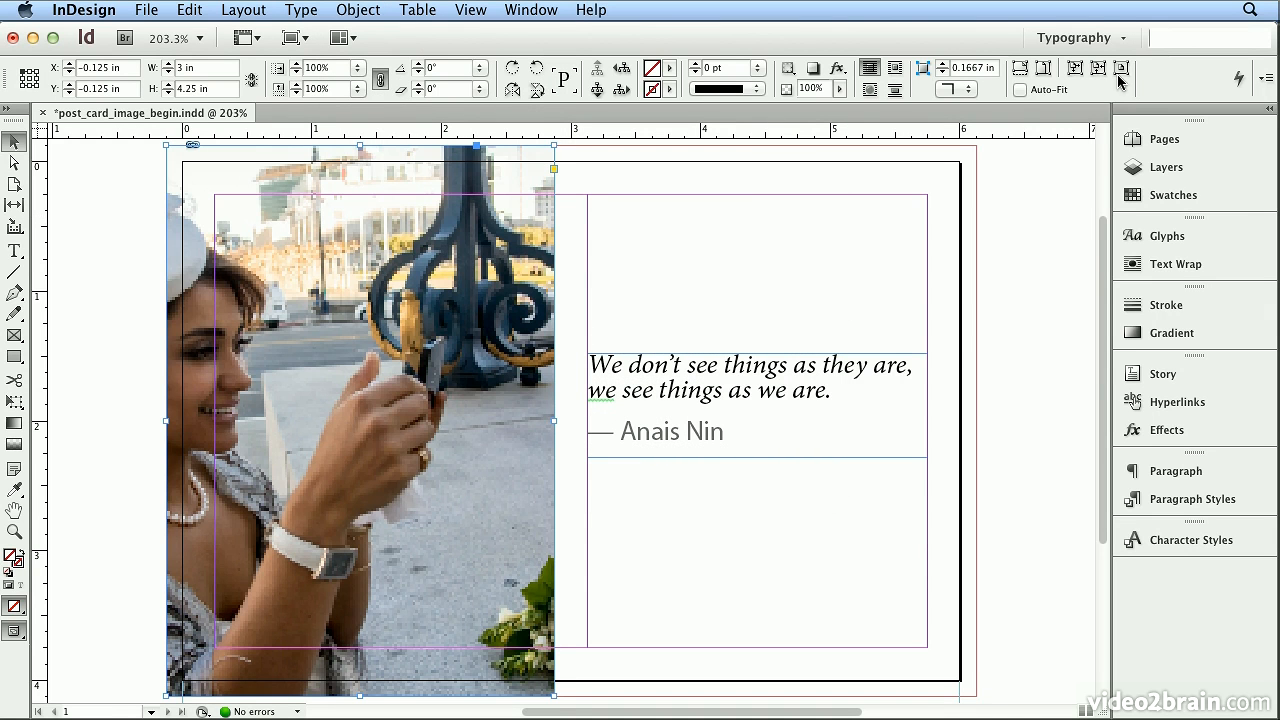
pyautogui.click(358, 10)
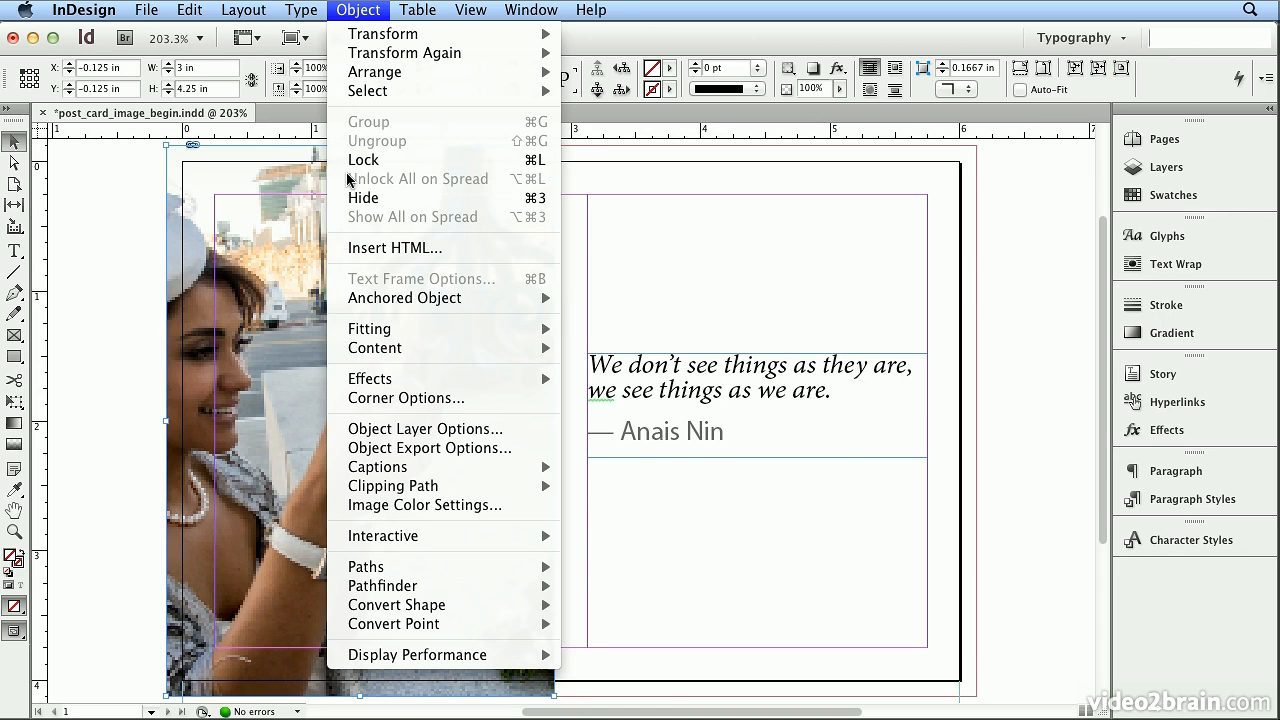
pyautogui.moveTo(430, 332)
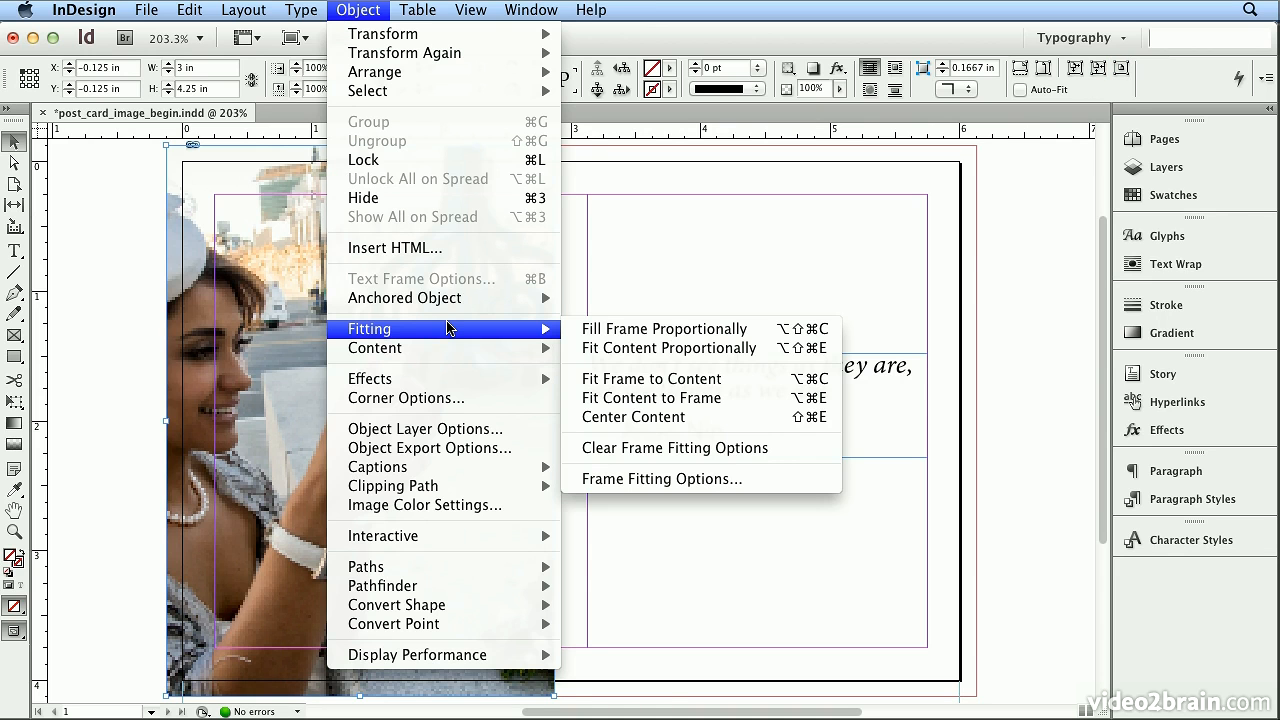
pyautogui.click(686, 417)
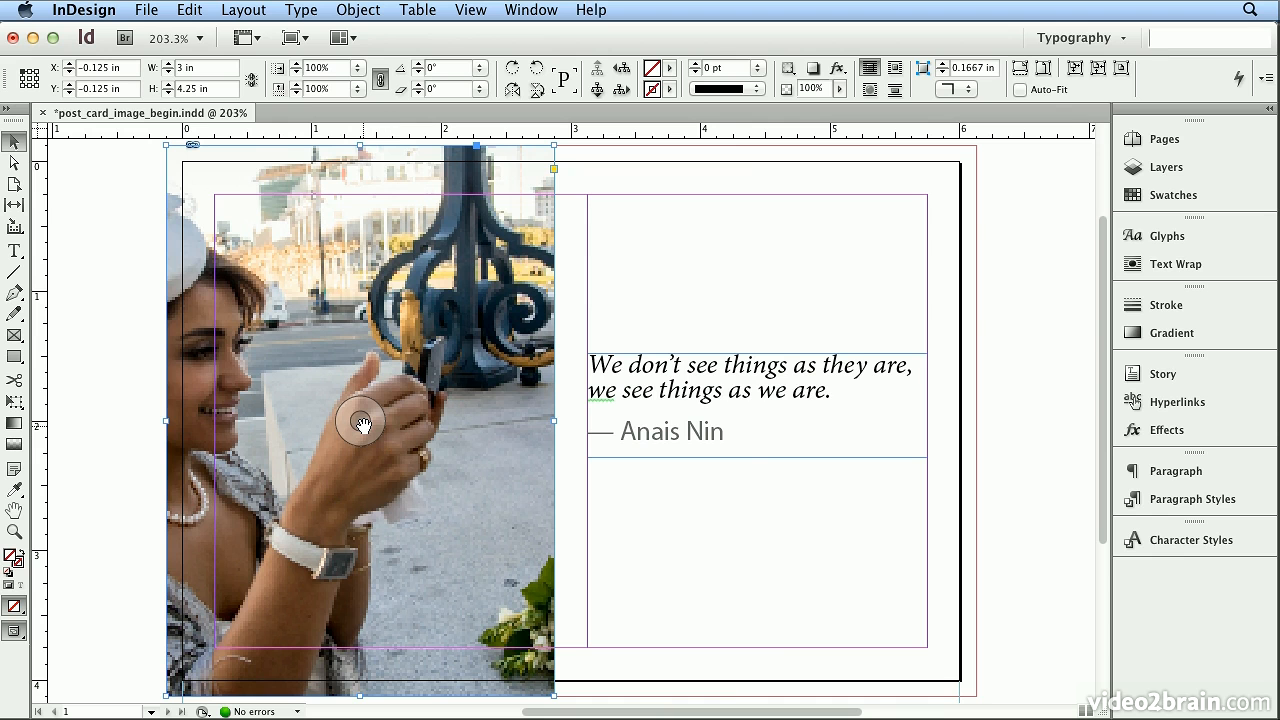
# Shift the photo rightward inside its frame to show the woman's whole face, and move the frame to about X -0.18 in, Y -0.245 in.
pyautogui.moveTo(362, 424); pyautogui.dragTo(465, 432)
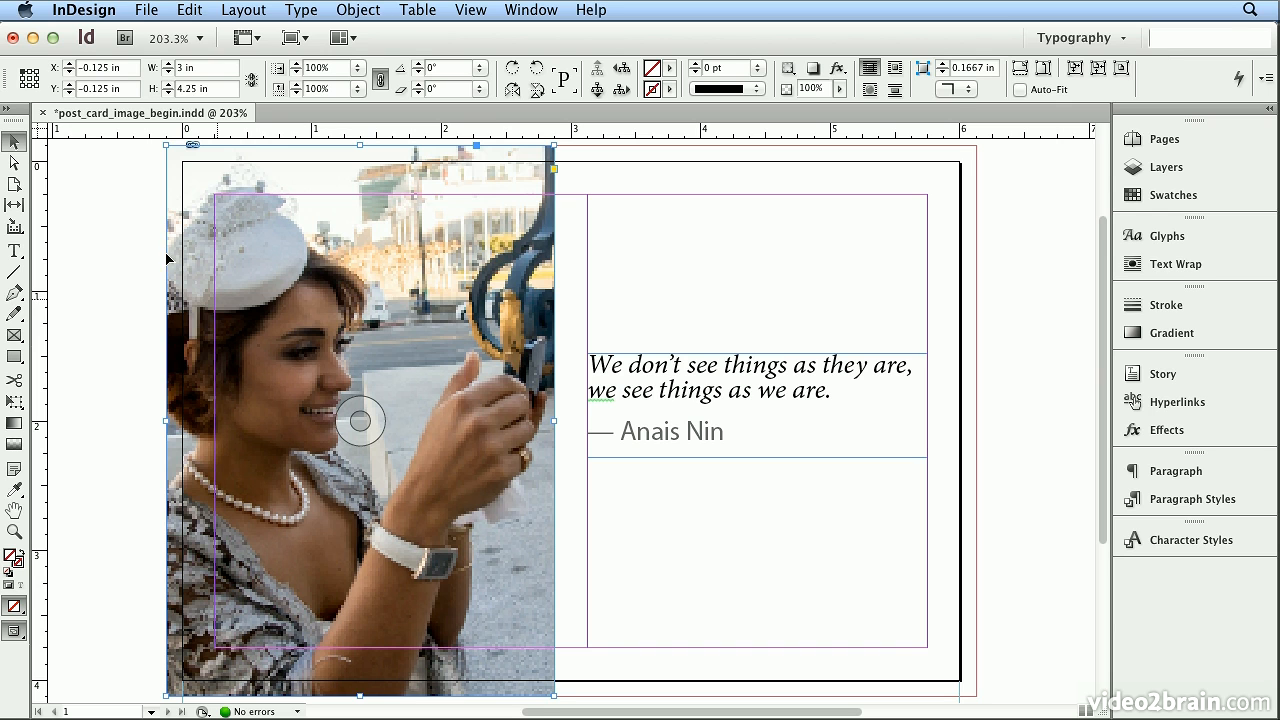
pyautogui.click(14, 143)
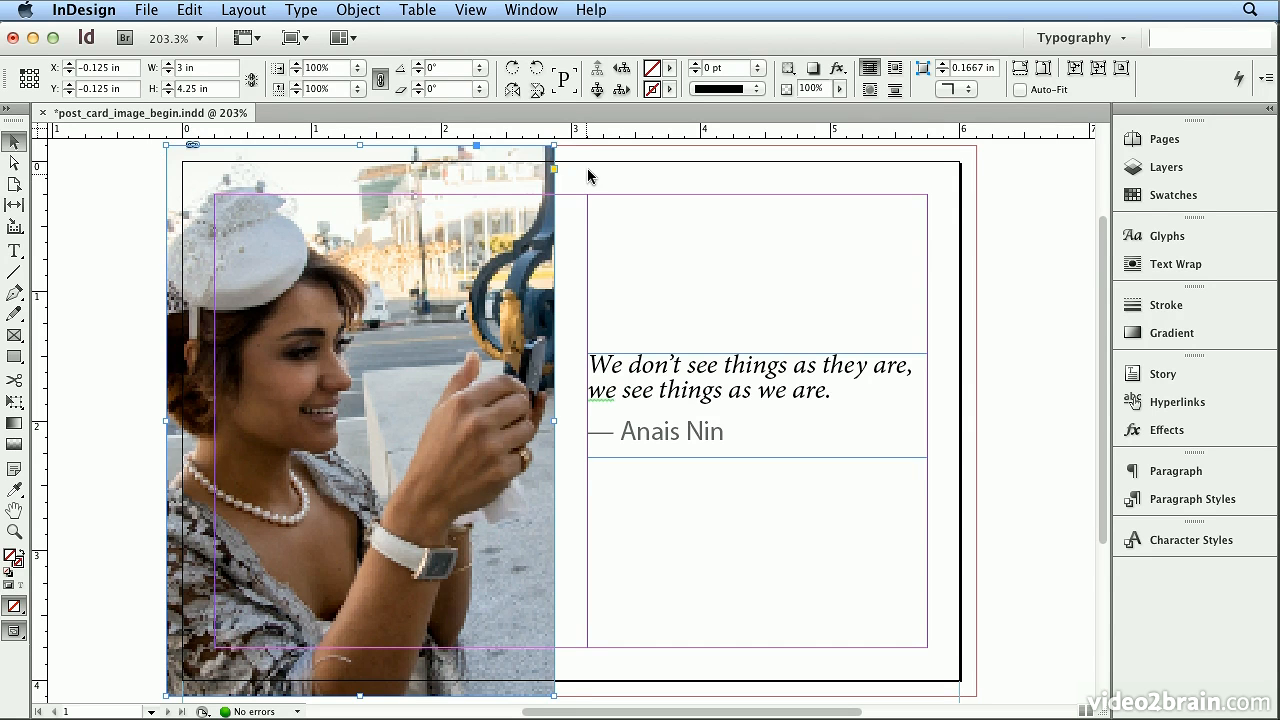
pyautogui.moveTo(554, 146); pyautogui.dragTo(554, 192)
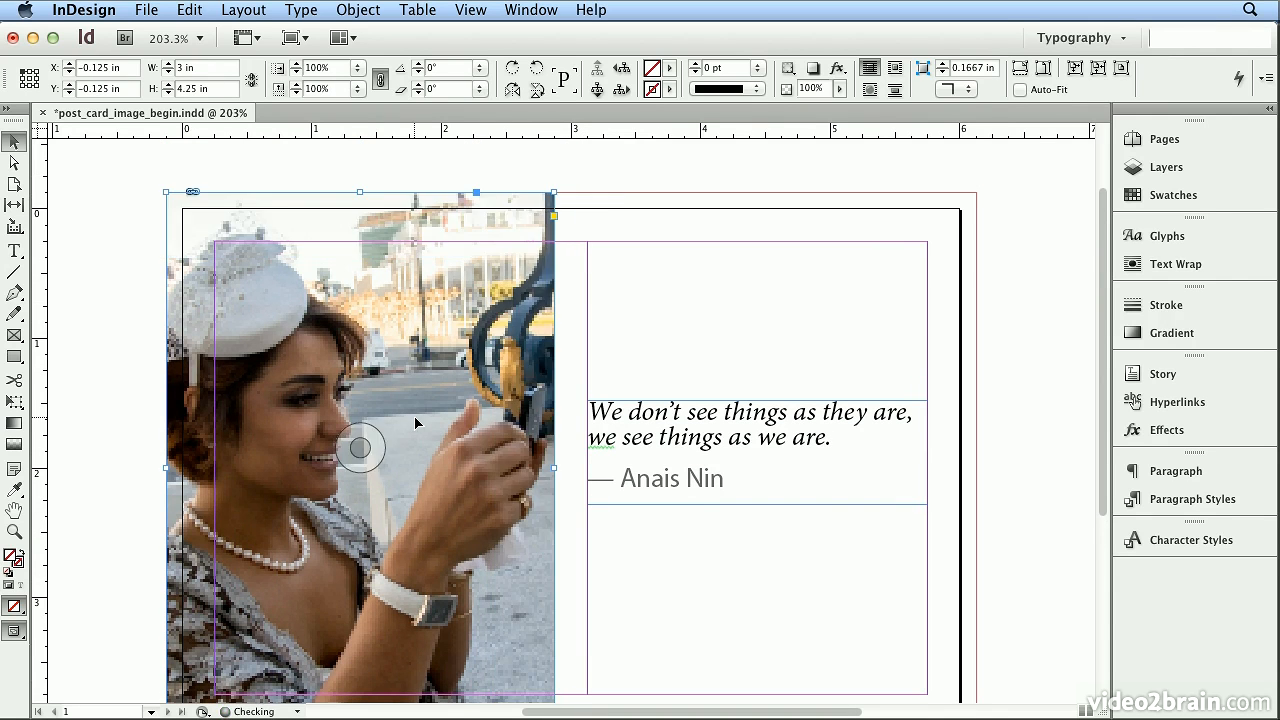
pyautogui.moveTo(362, 453)
pyautogui.mouseDown()
pyautogui.moveTo(380, 484)
pyautogui.moveTo(374, 472)
pyautogui.mouseUp()
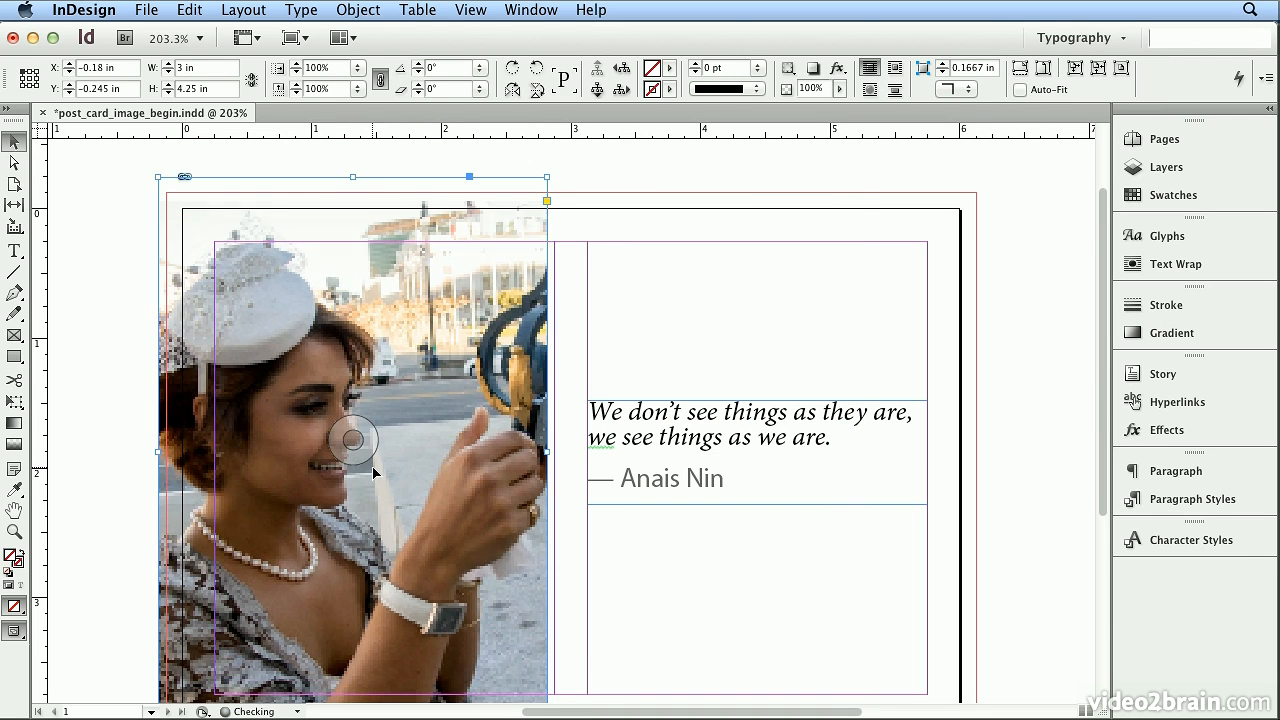
# Fit the page in the window and move the photo up inside its frame to about X+ -0.49 in, Y+ -0.005 in.
pyautogui.click(469, 10)
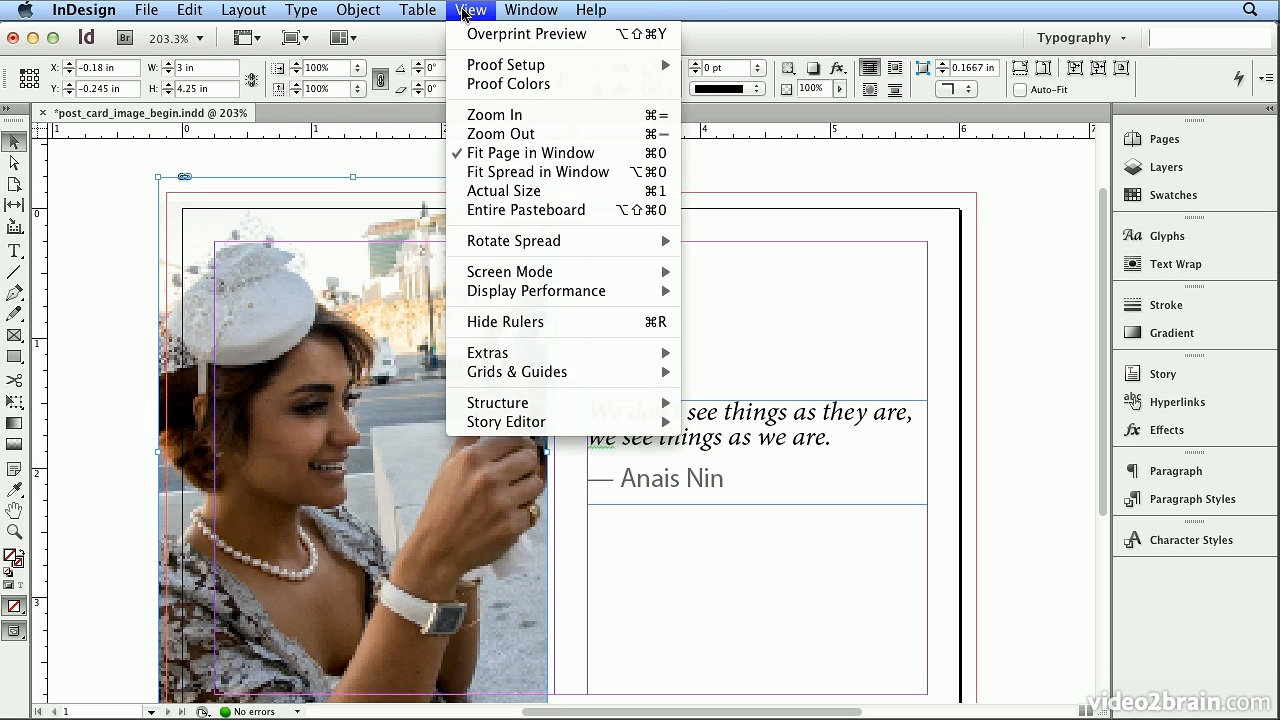
pyautogui.click(479, 153)
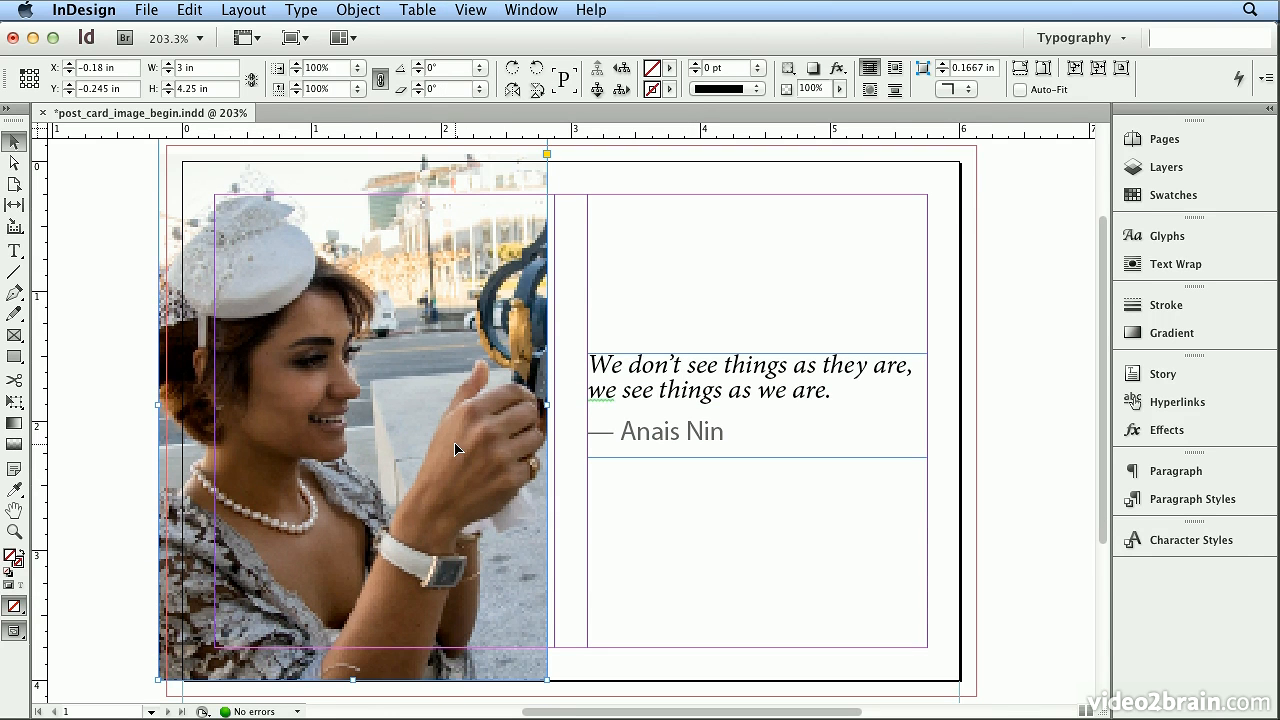
pyautogui.click(356, 400)
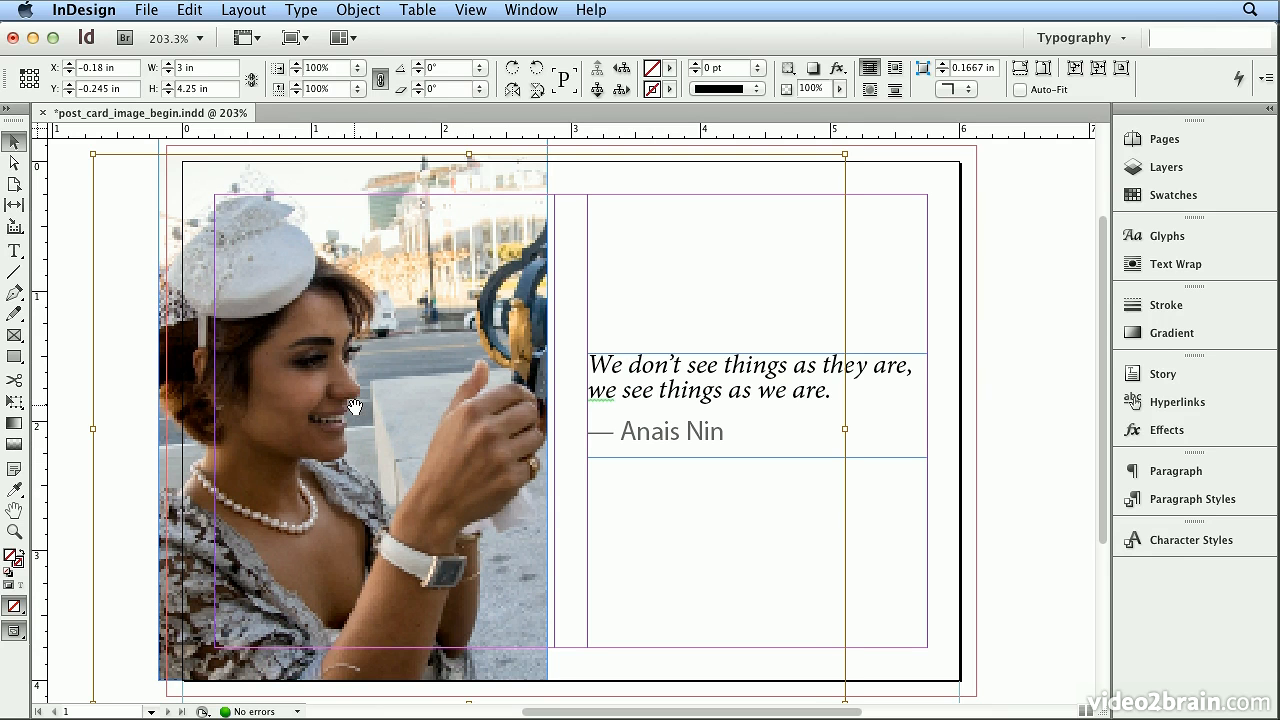
pyautogui.moveTo(356, 400); pyautogui.dragTo(359, 373)
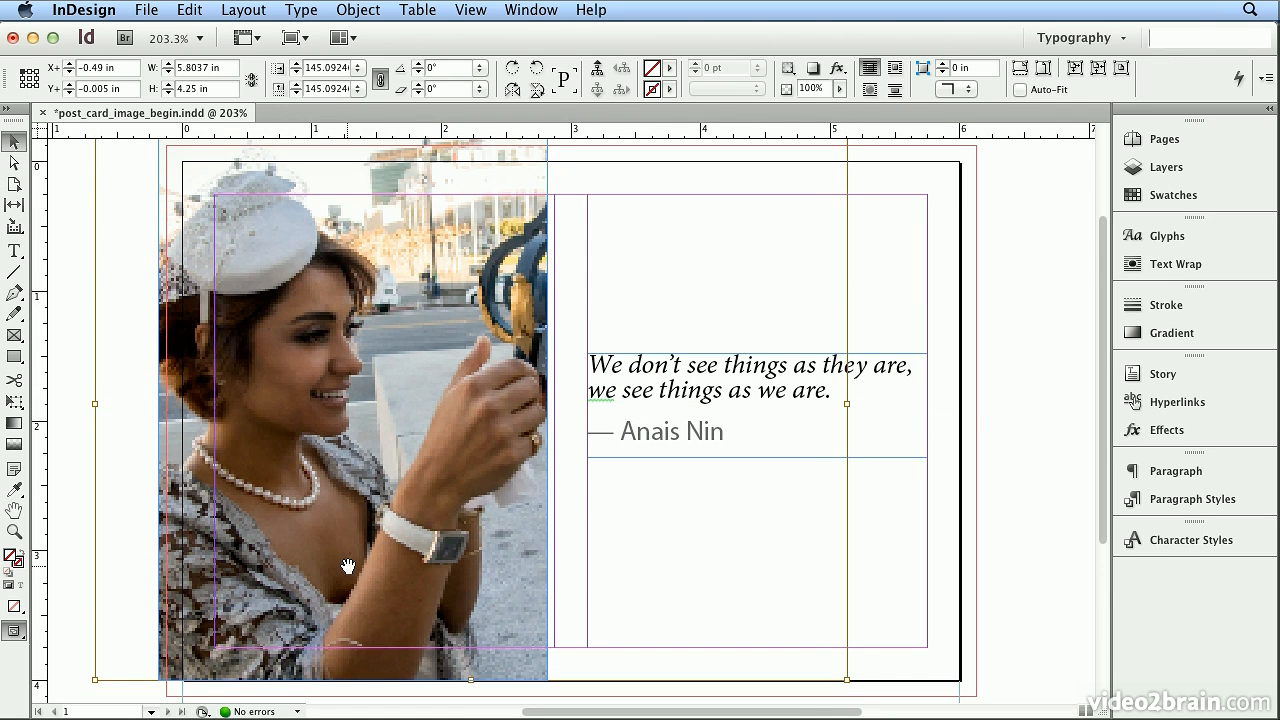
# Extend the photo frame's lower edge to the bleed guide, making the frame about 4.37 in high.
pyautogui.scroll(-3, 646, 481)
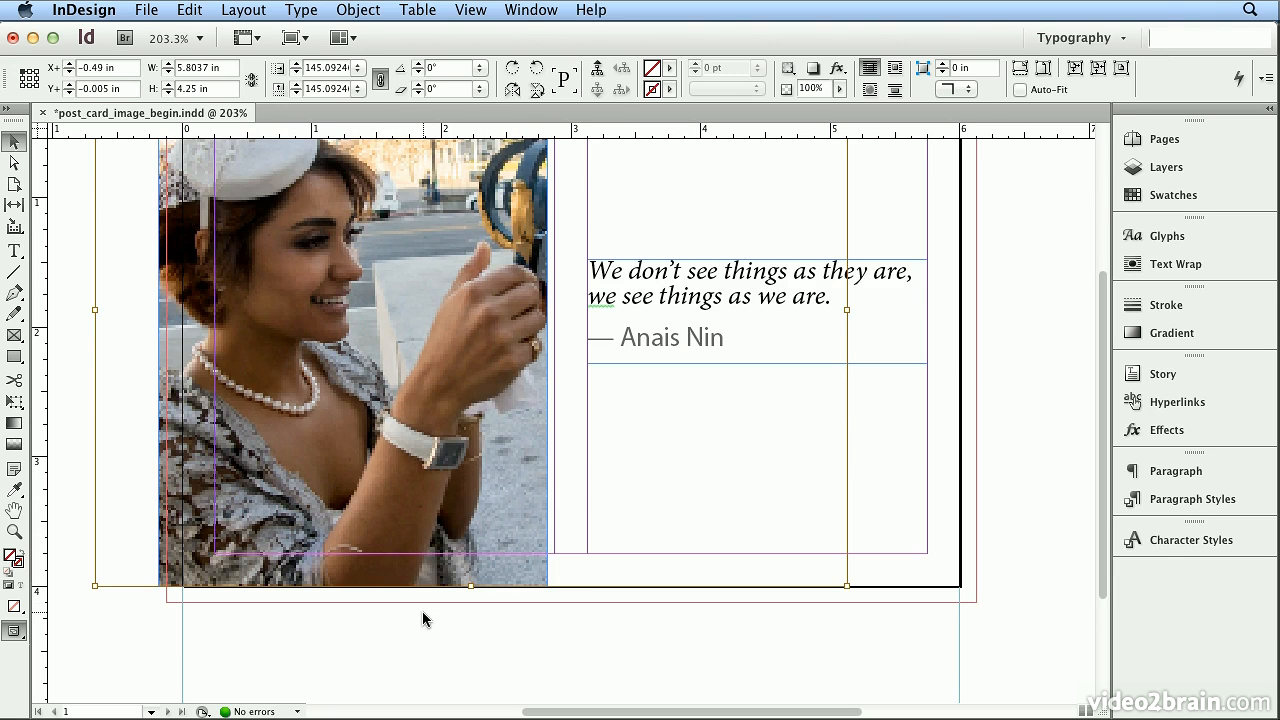
pyautogui.click(1011, 589)
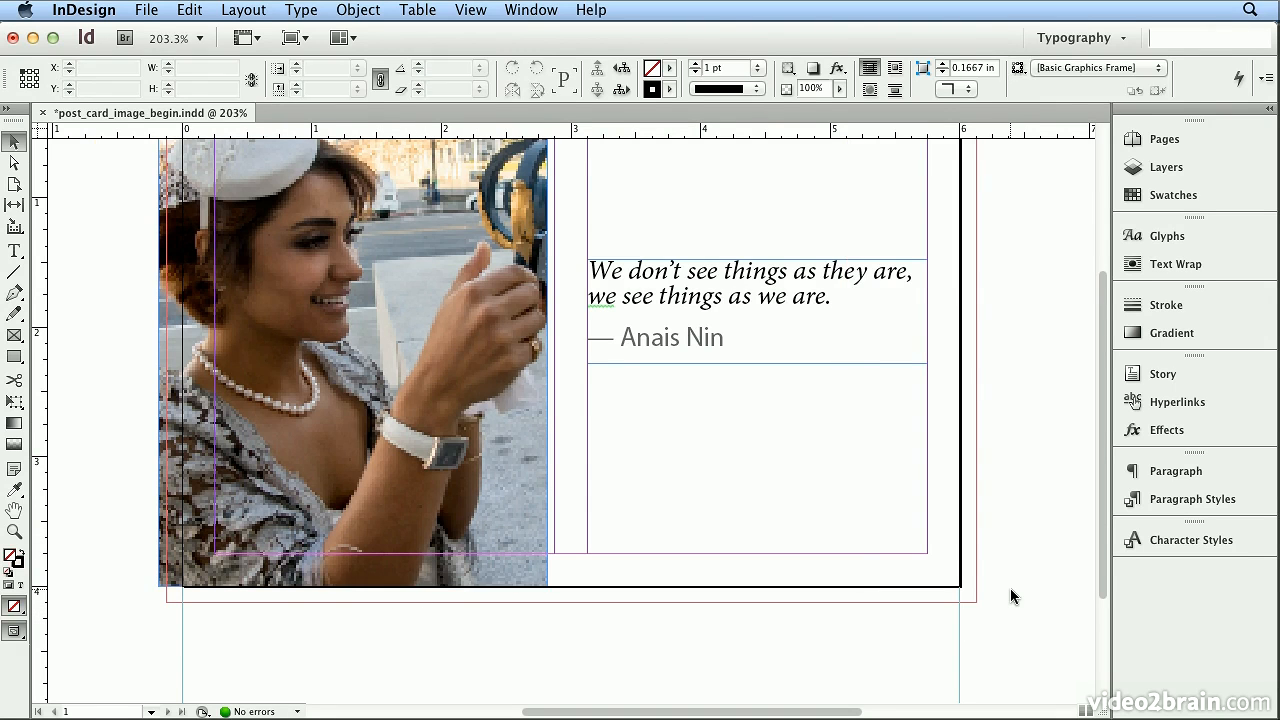
pyautogui.click(460, 538)
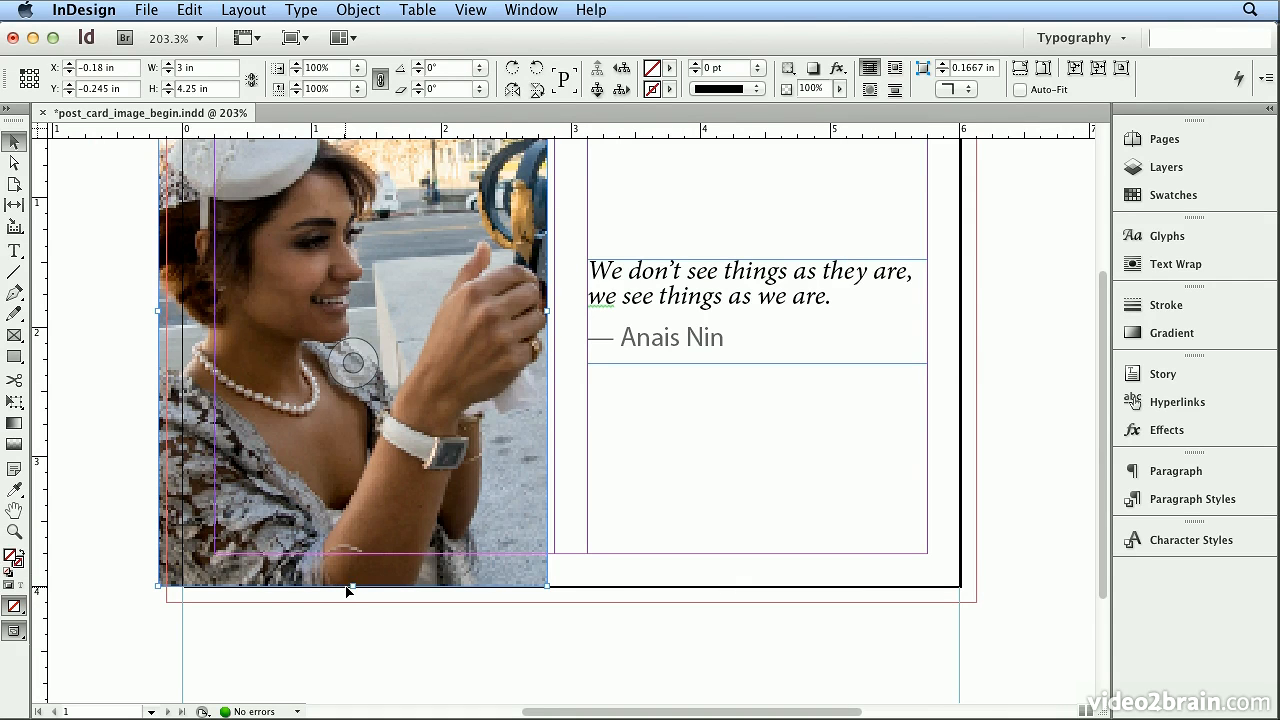
pyautogui.moveTo(354, 587); pyautogui.dragTo(353, 604)
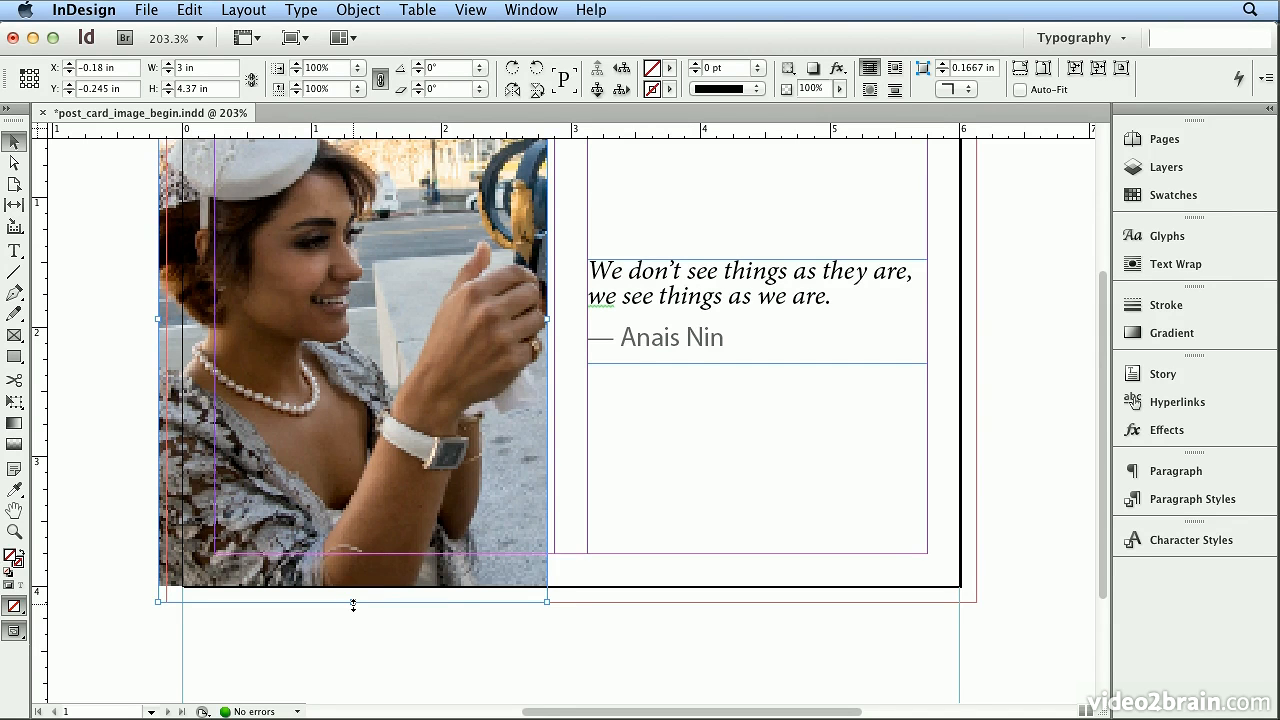
# Move the photo down inside its frame to about X+ -0.52 in, Y+ 0.12 in to cover the lower bleed.
pyautogui.scroll(2, 353, 605)
pyautogui.scroll(-1, 353, 607)
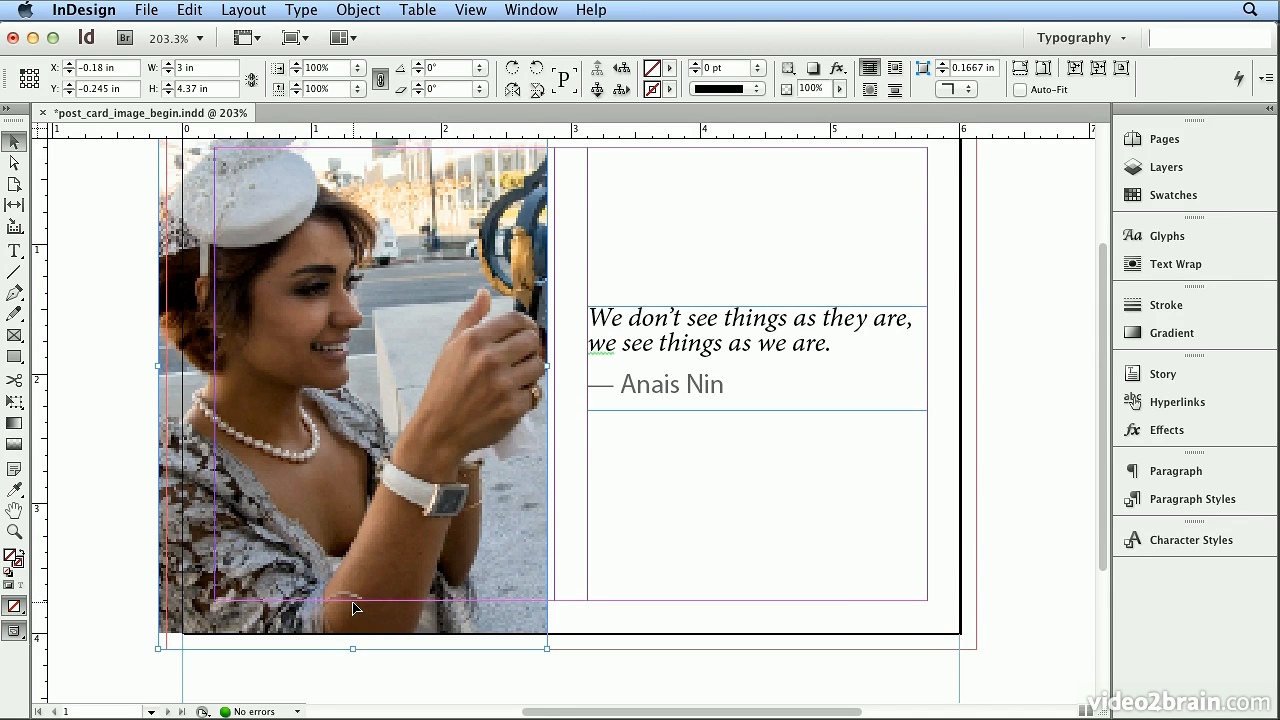
pyautogui.click(343, 397)
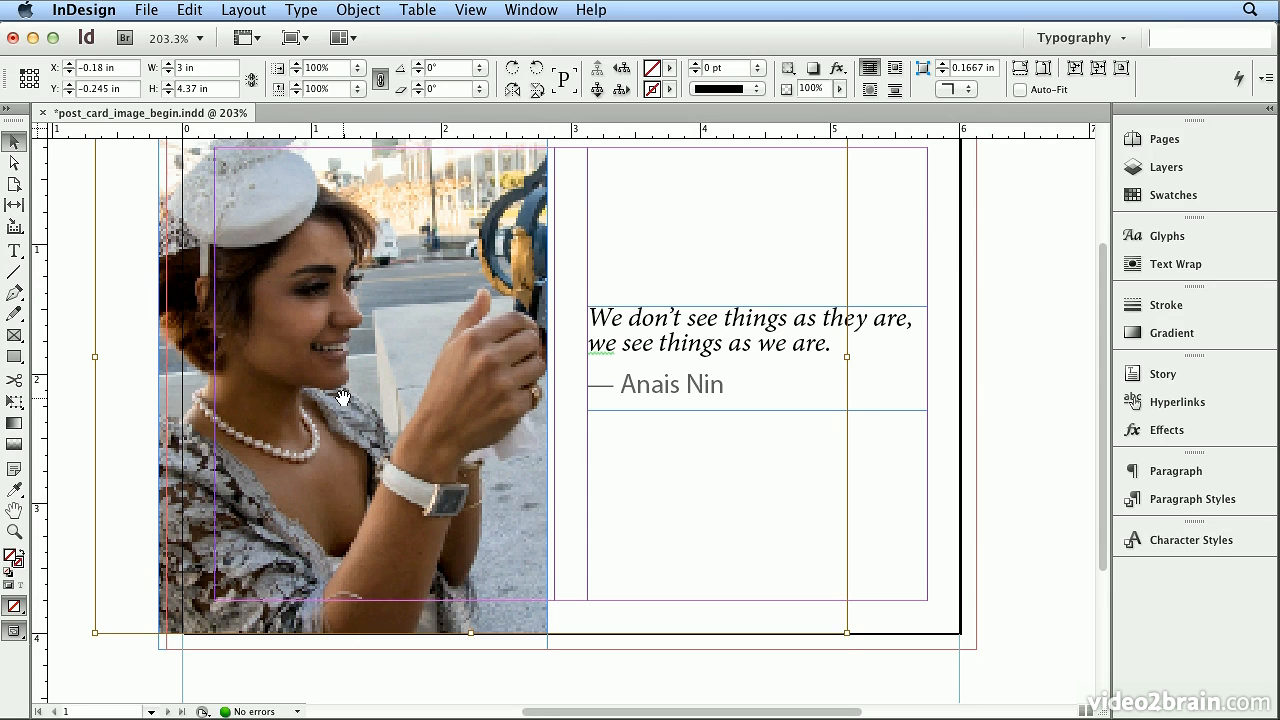
pyautogui.moveTo(343, 397); pyautogui.dragTo(340, 418)
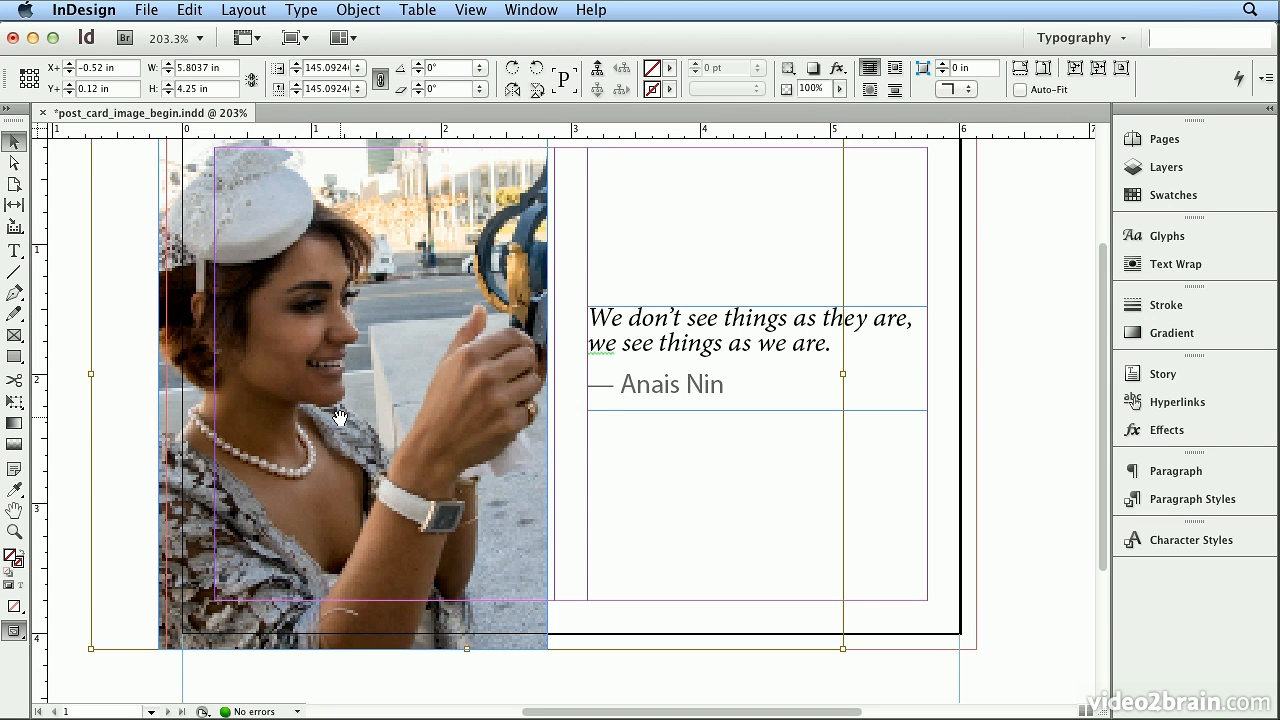
# Align the photo frame with the bleed guides, moving it to X -0.125 in and lowering its upper edge for a 4.25 in height.
pyautogui.press('super+2')
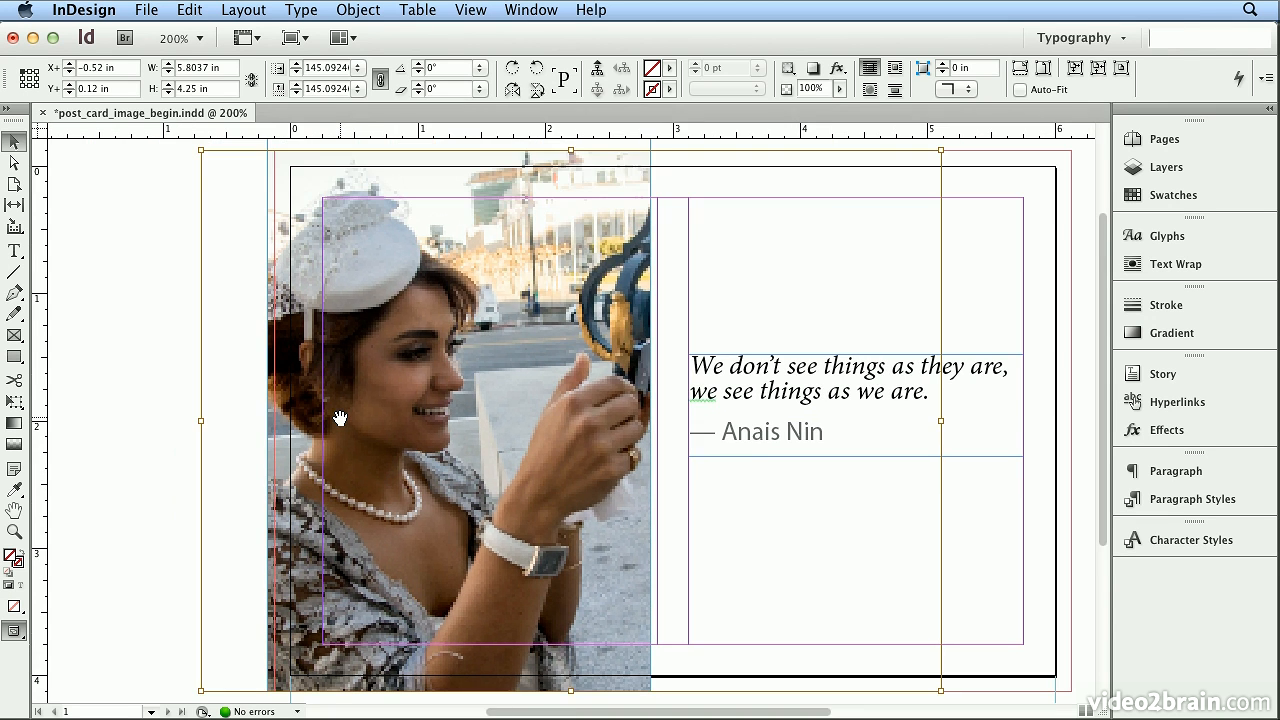
pyautogui.press('super+minus')
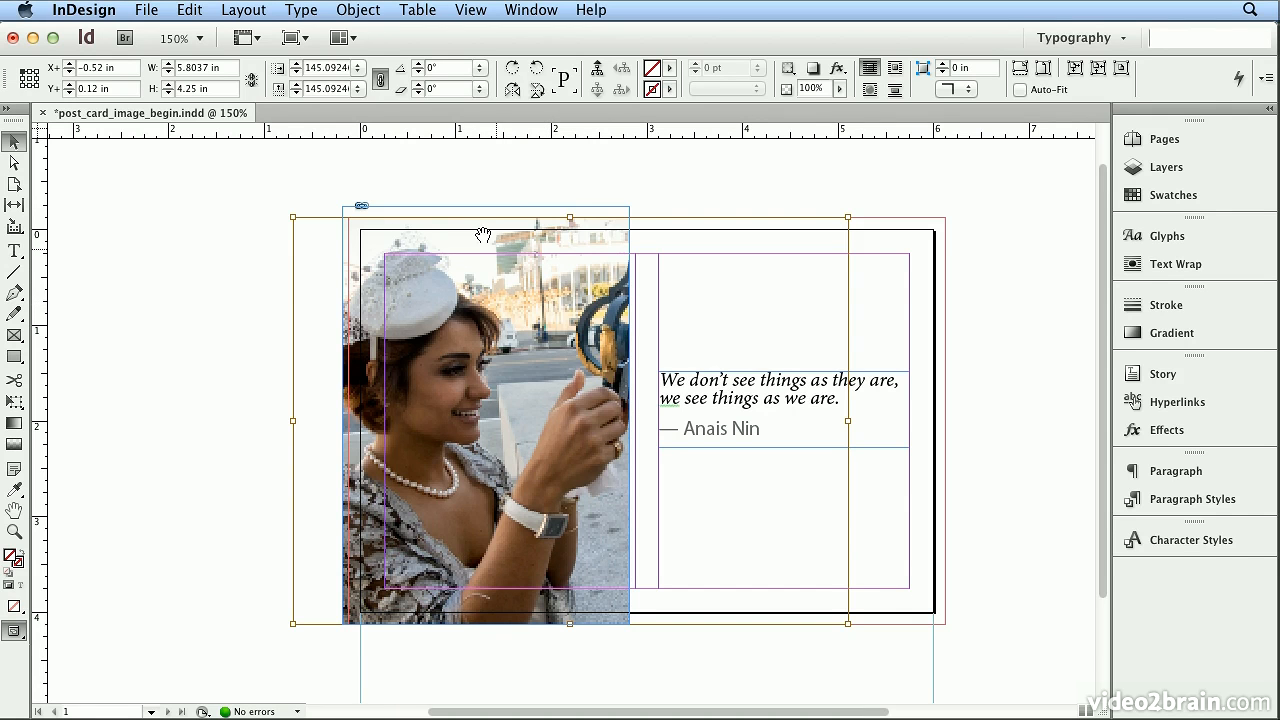
pyautogui.click(464, 210)
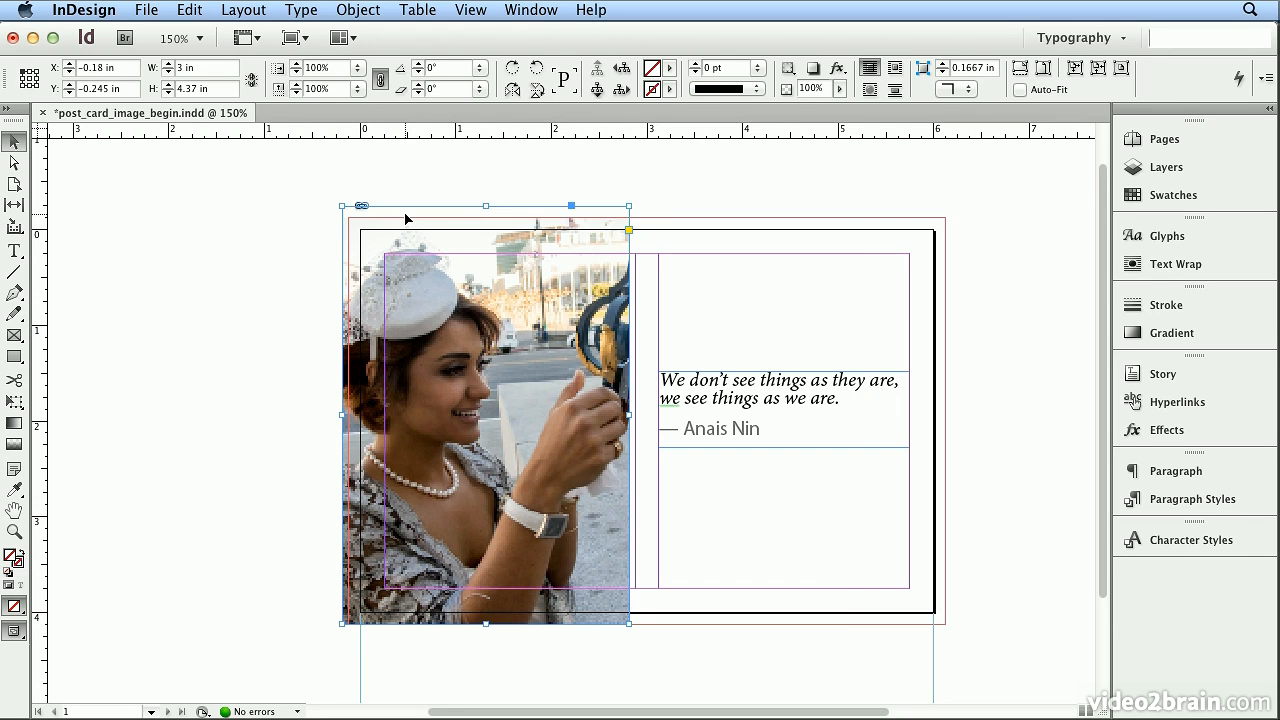
pyautogui.moveTo(405, 361)
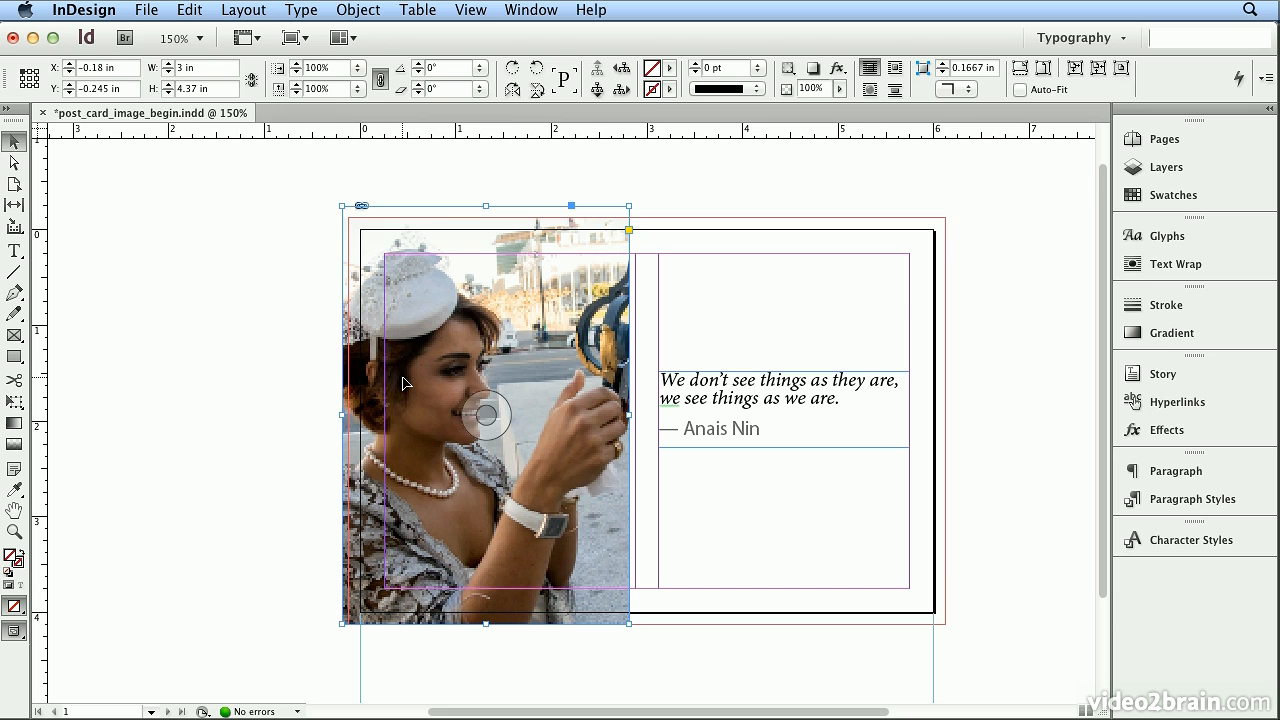
pyautogui.moveTo(400, 331); pyautogui.dragTo(406, 331)
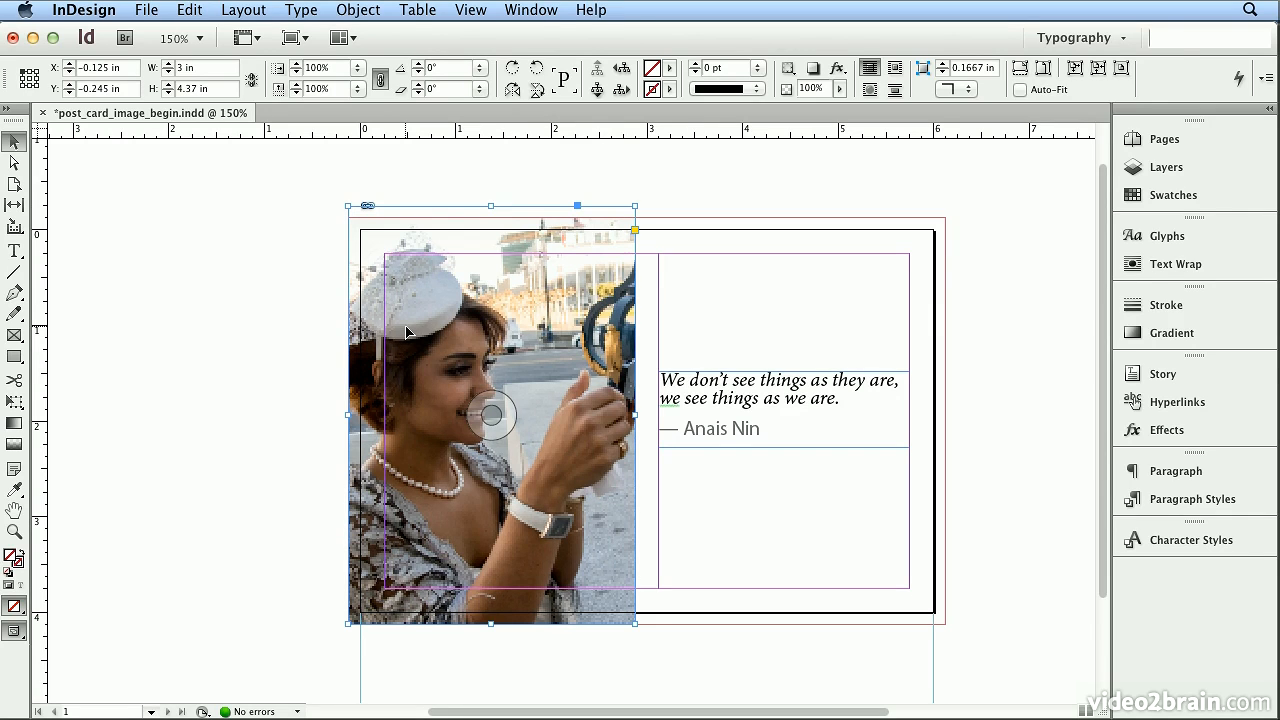
pyautogui.moveTo(491, 205); pyautogui.dragTo(488, 216)
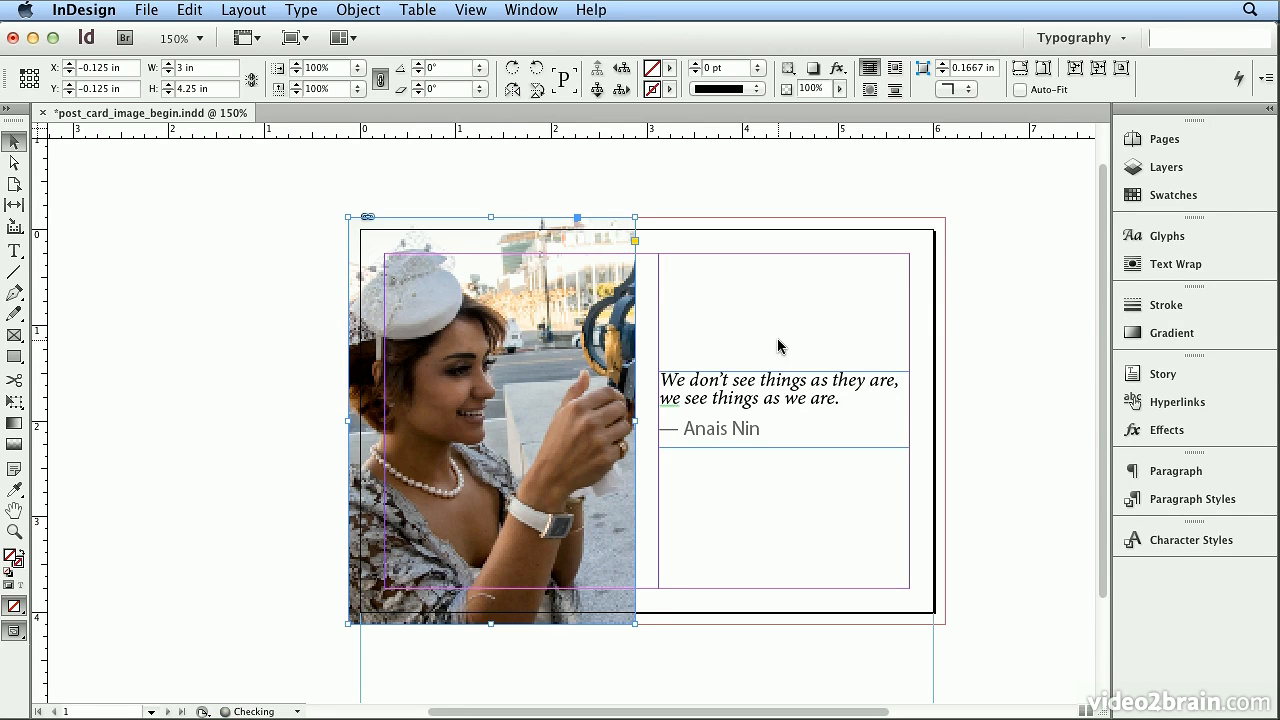
pyautogui.click(1015, 313)
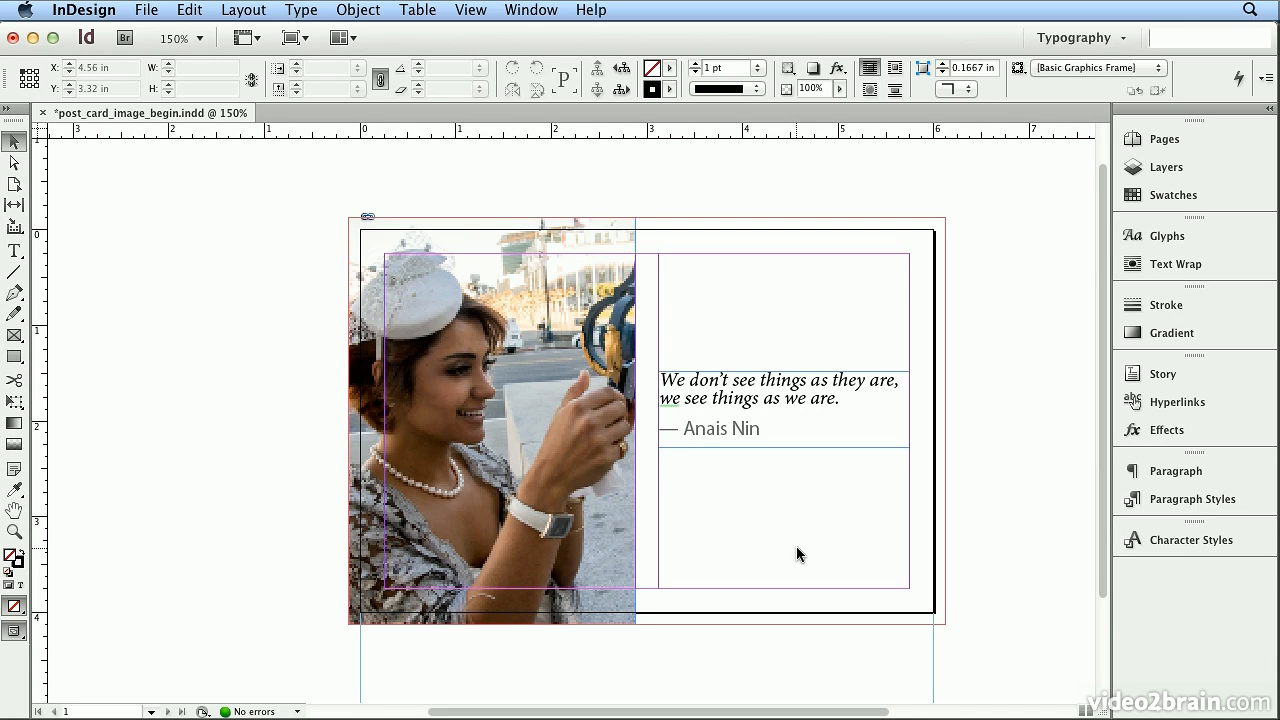
pyautogui.click(148, 10)
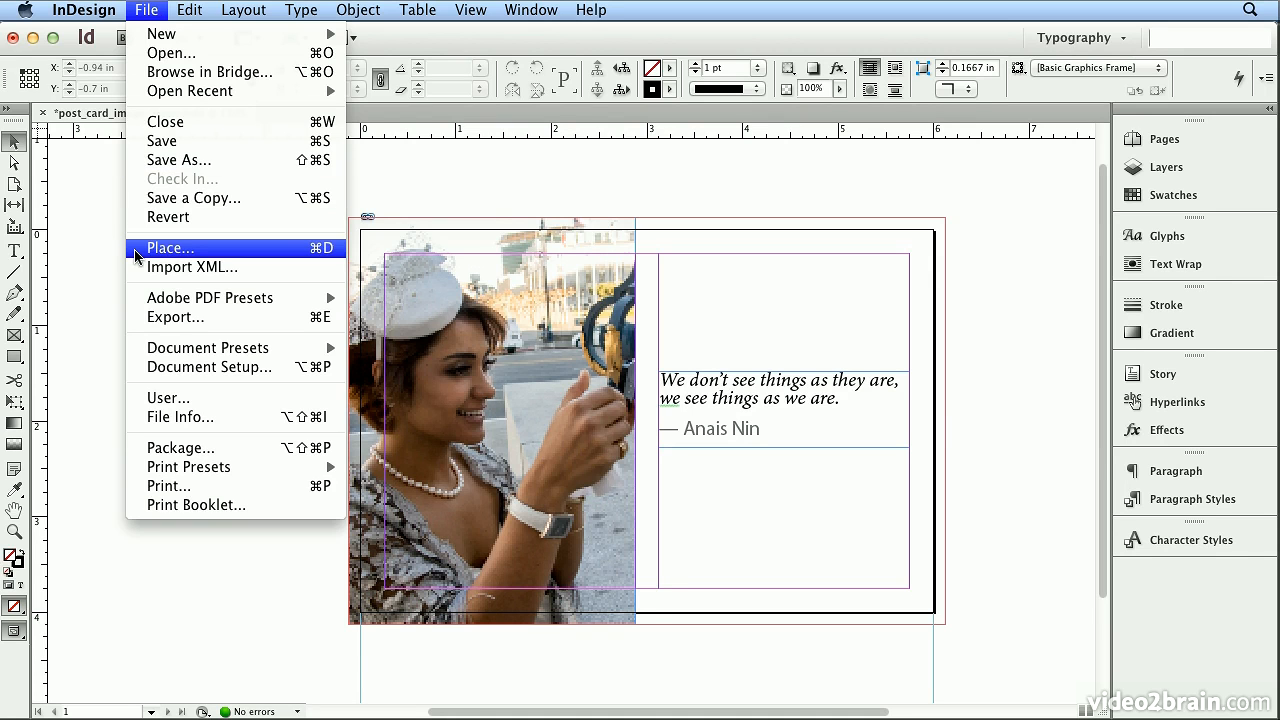
pyautogui.click(148, 10)
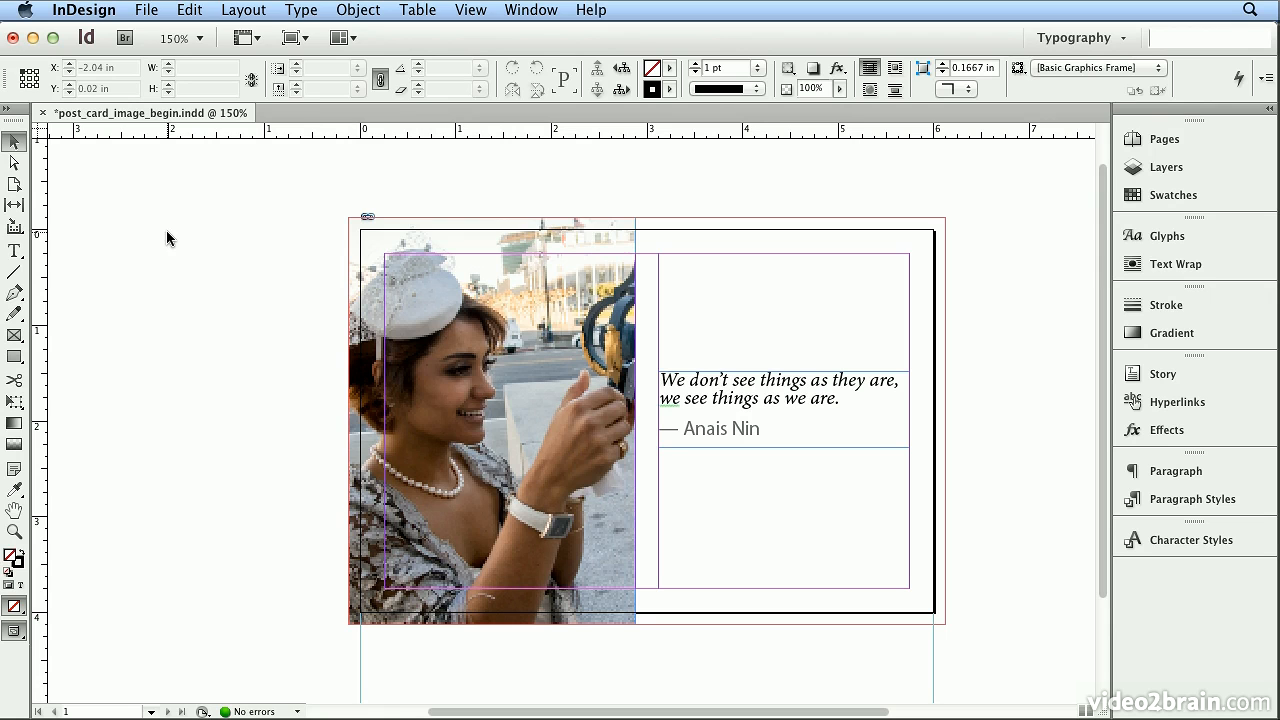
# Shift the photo slightly rightward inside its frame to X+ -0.475 in, Y+ 0 in, and deselect it.
pyautogui.click(413, 337)
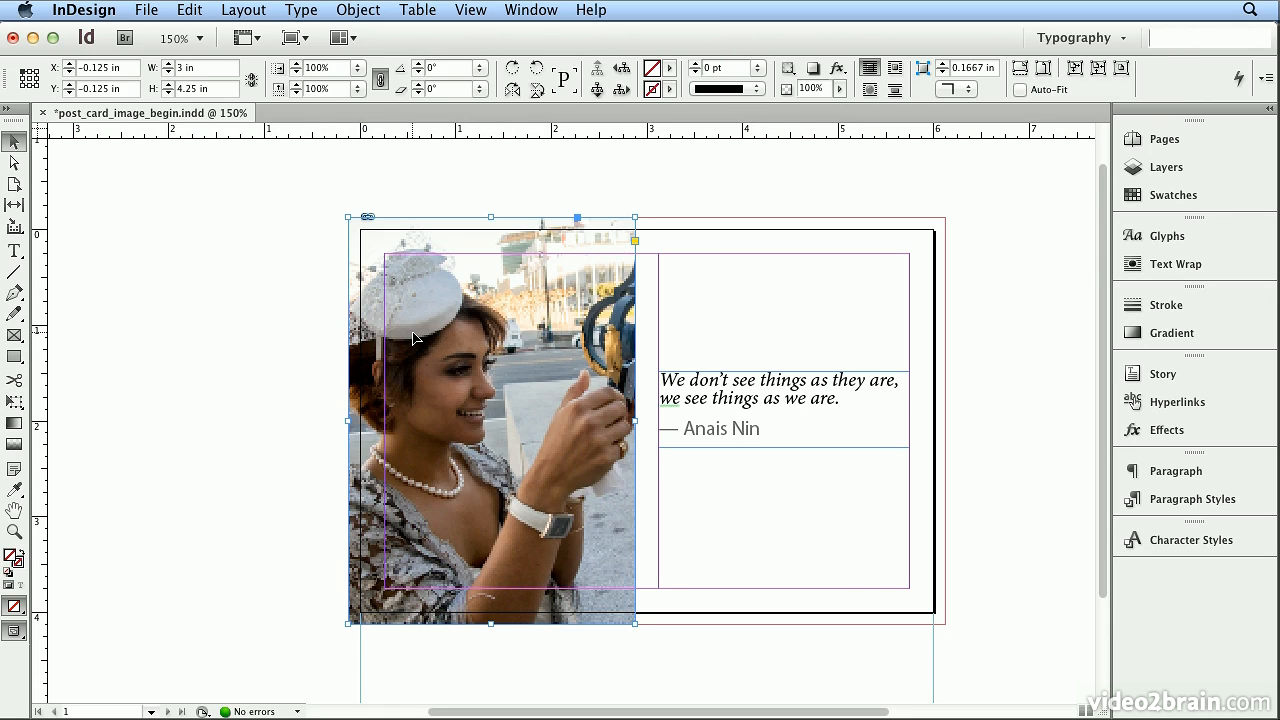
pyautogui.click(500, 432)
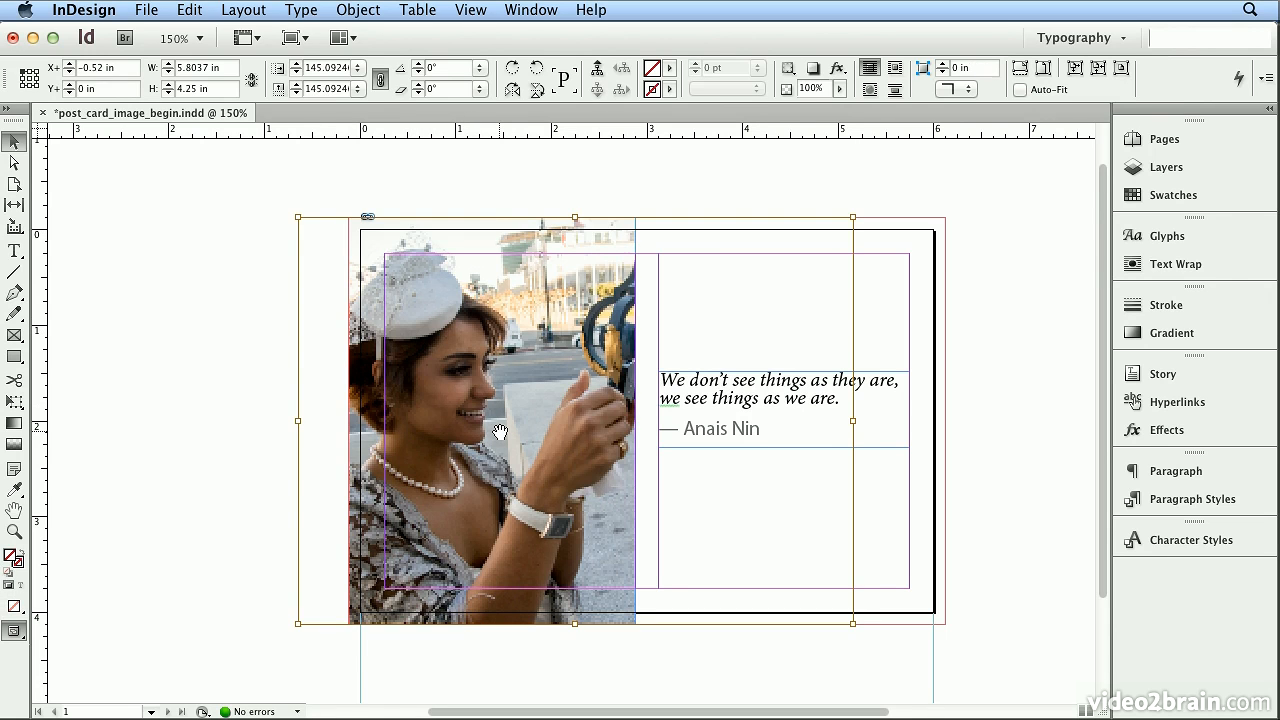
pyautogui.moveTo(500, 432); pyautogui.dragTo(500, 432)
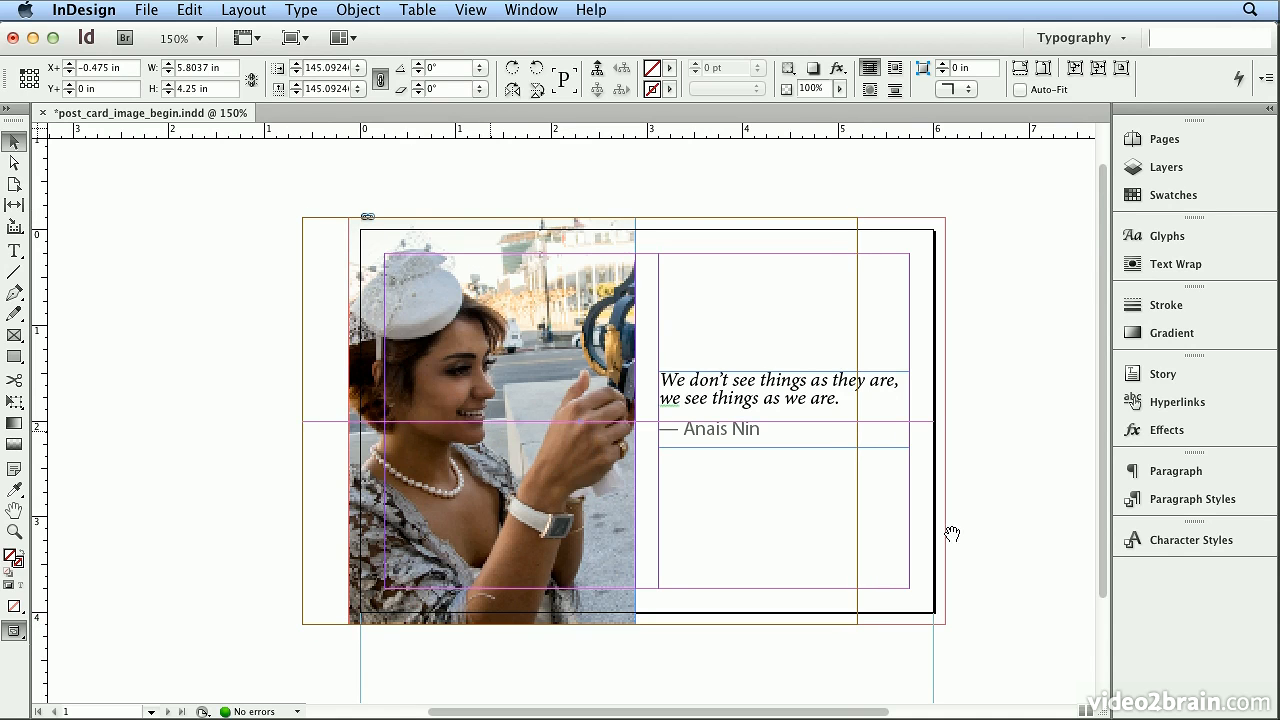
pyautogui.click(567, 260)
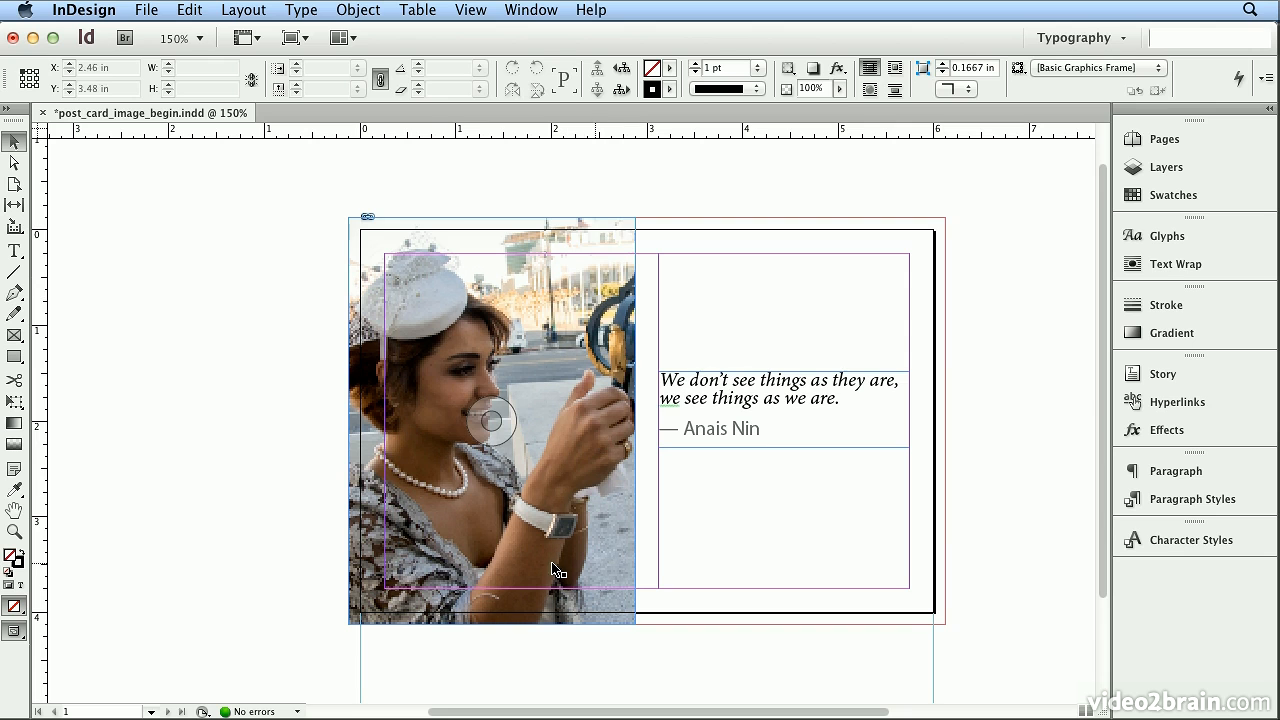